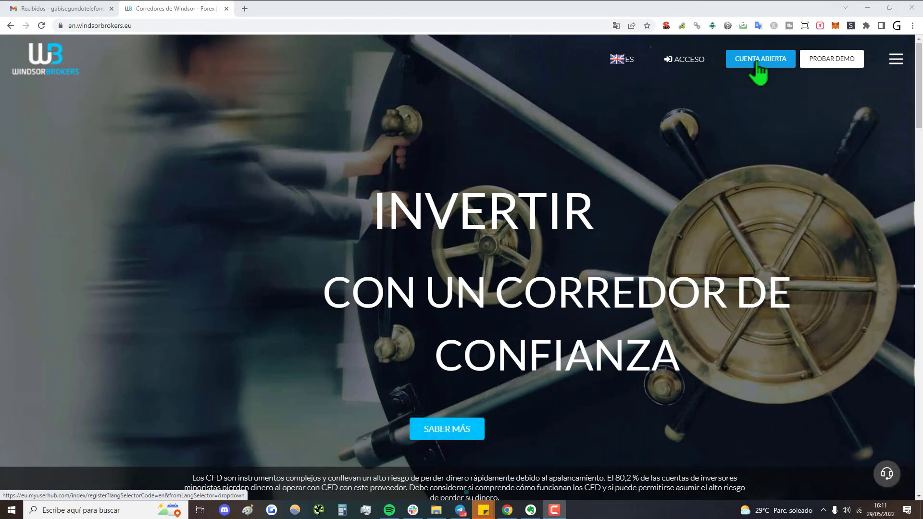
# Step: Open the Windsor Brokers account registration form and view the languages offered for the user portal
pyautogui.click(758, 60)
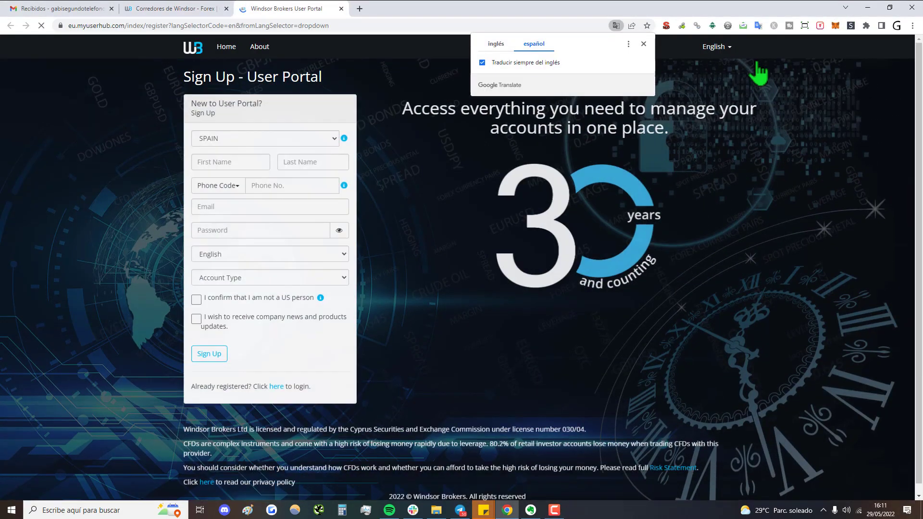
pyautogui.click(644, 43)
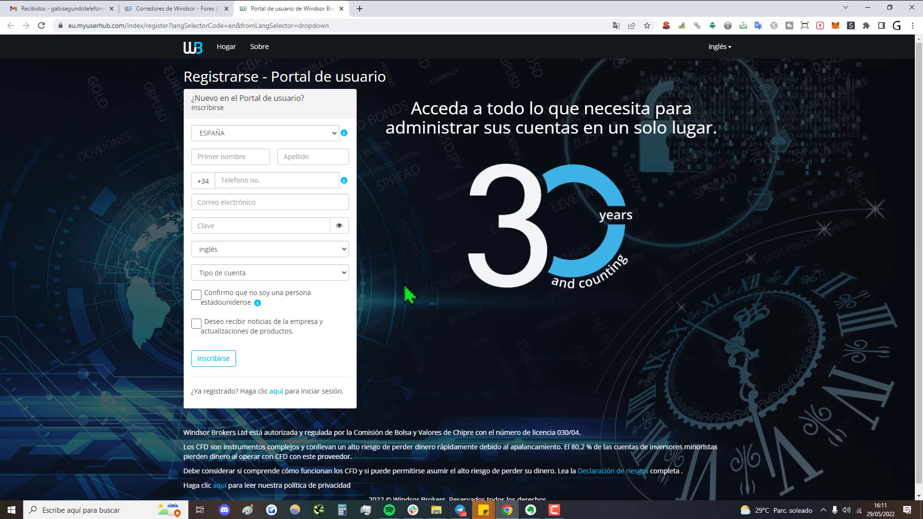
pyautogui.click(734, 53)
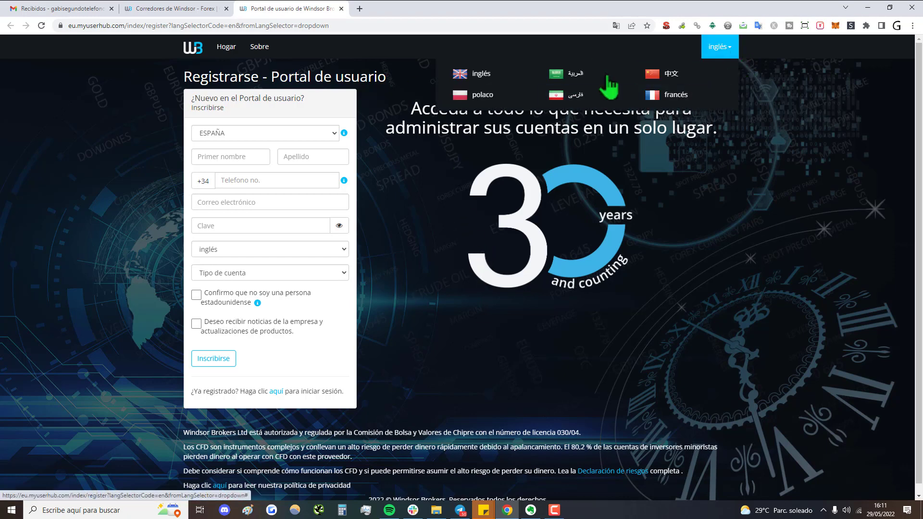
pyautogui.click(720, 47)
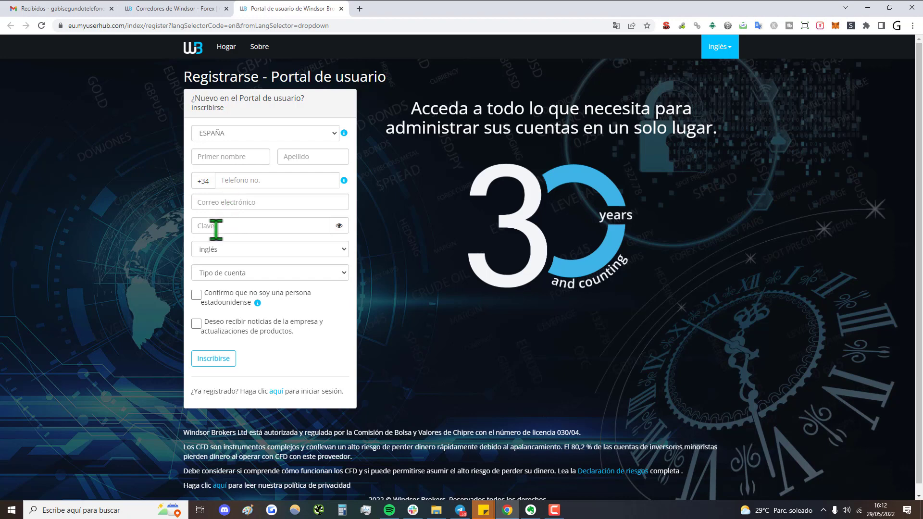
# Step: Choose inglés as communication language and Cuenta en vivo as account type, and confirm not being a US person
pyautogui.click(216, 251)
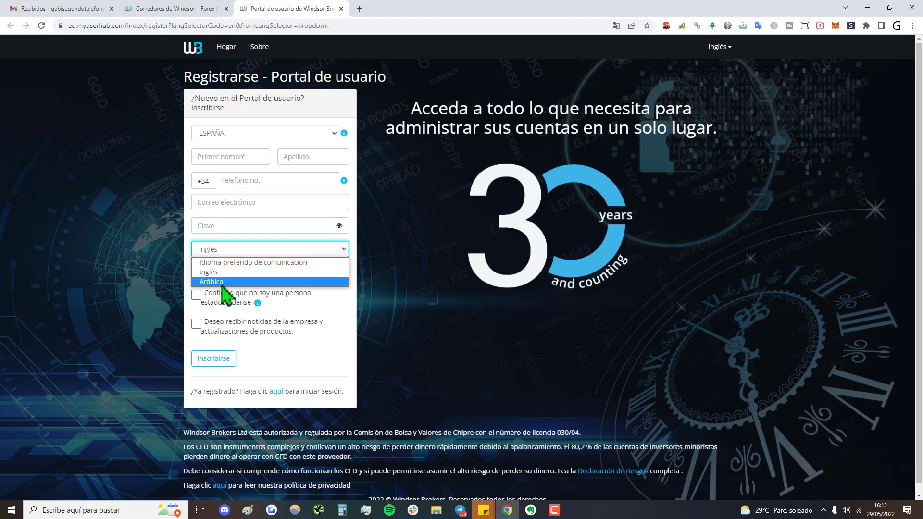
pyautogui.click(225, 272)
pyautogui.click(247, 274)
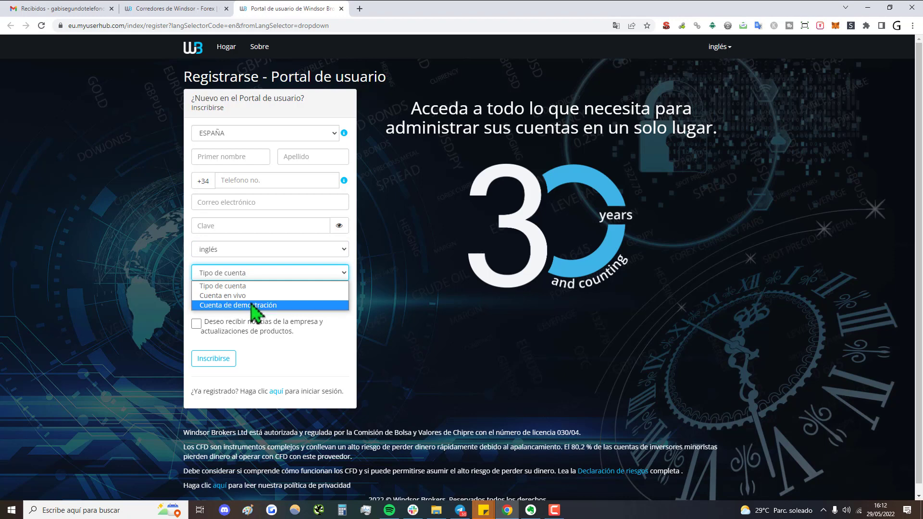
pyautogui.click(251, 295)
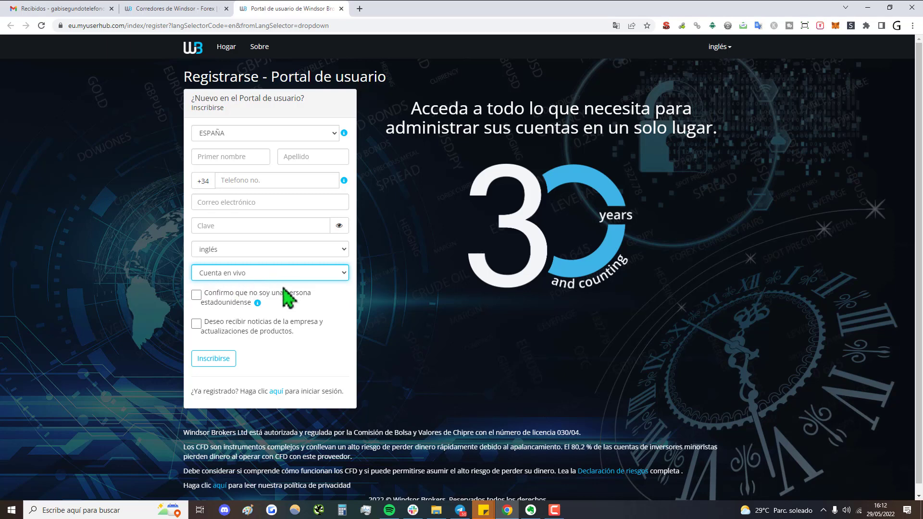
pyautogui.click(201, 306)
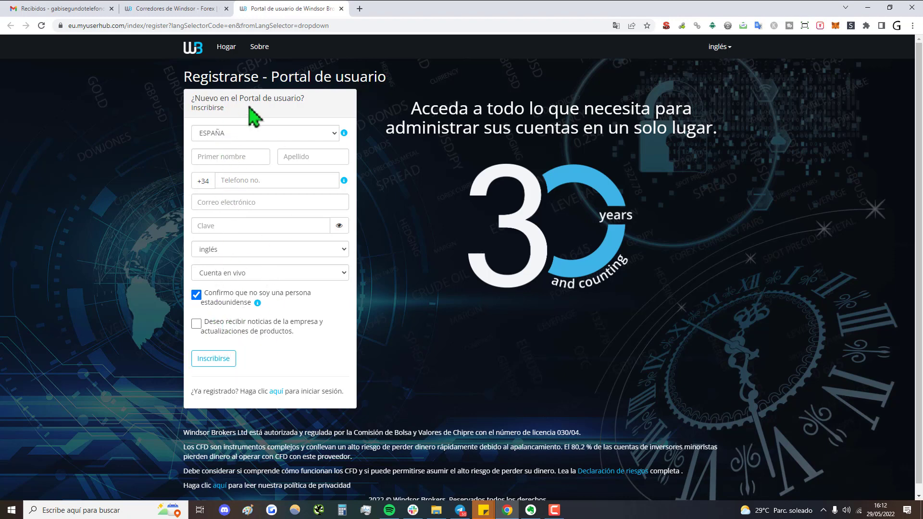
# Step: Fill in the name, phone, email and account password, then submit the registration and enter the client portal
pyautogui.click(270, 230)
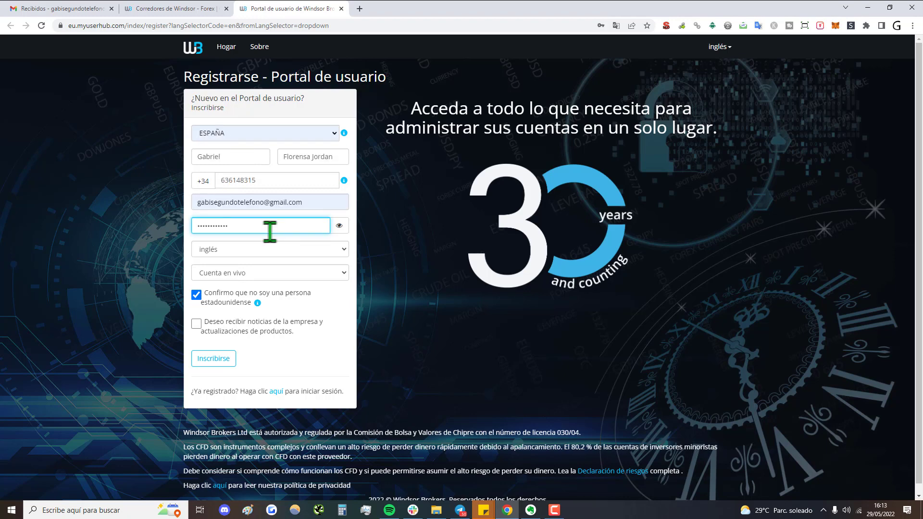
pyautogui.click(212, 363)
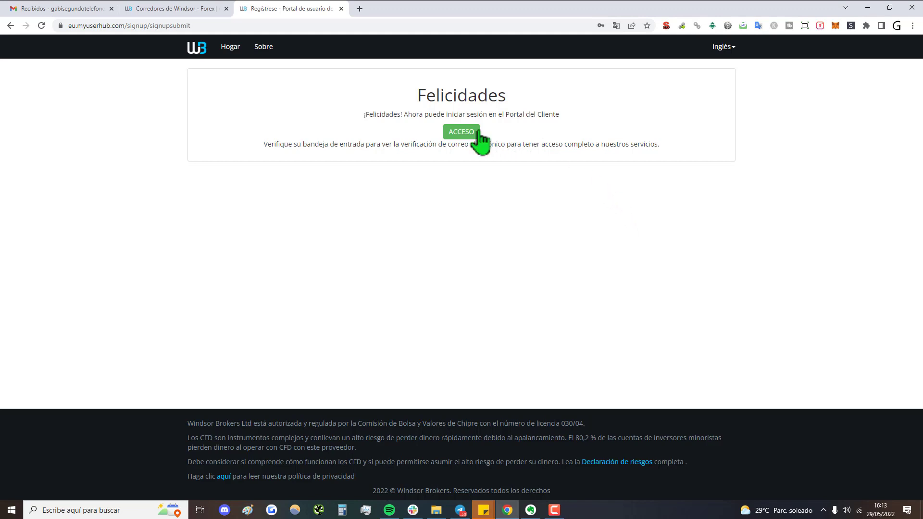
pyautogui.click(457, 135)
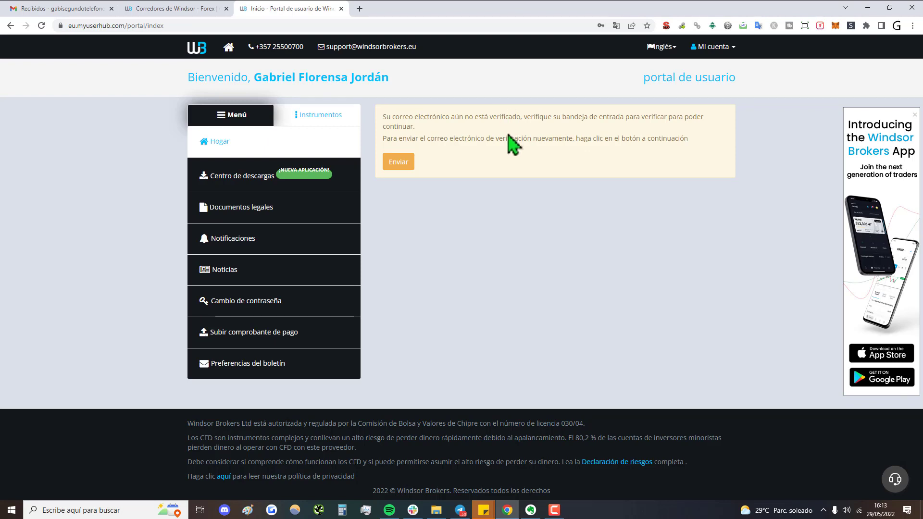
# Step: Switch to Gmail and verify the email address from the Windsor Brokers "Verify your Email" message, moving the verification page behind the other tabs
pyautogui.click(68, 8)
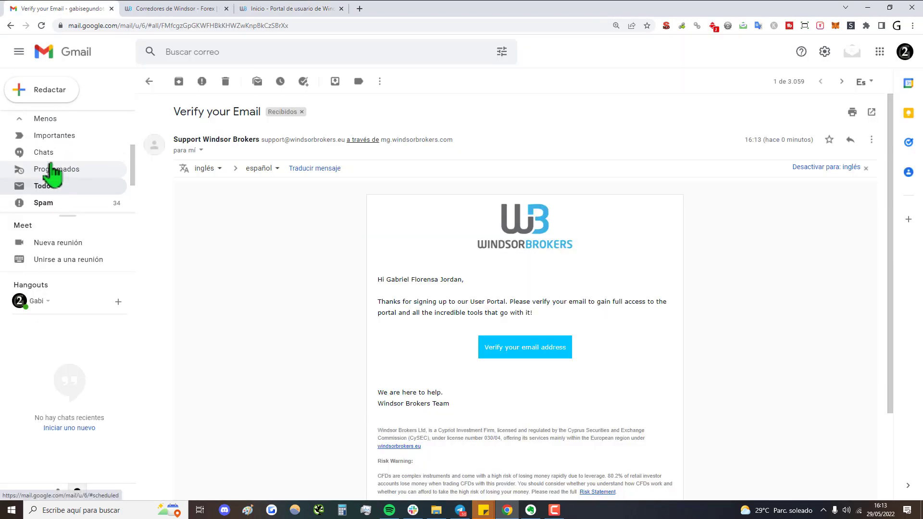
pyautogui.scroll(4, 53, 165)
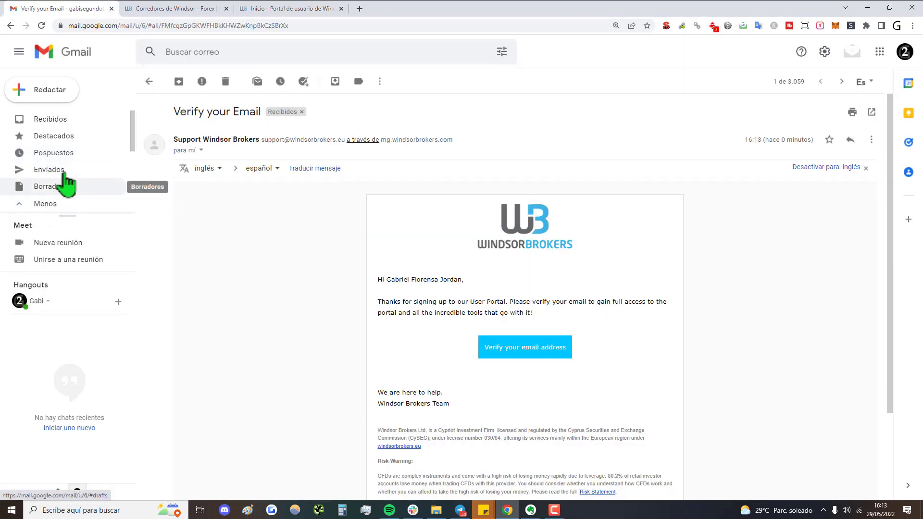
pyautogui.scroll(-5, 68, 181)
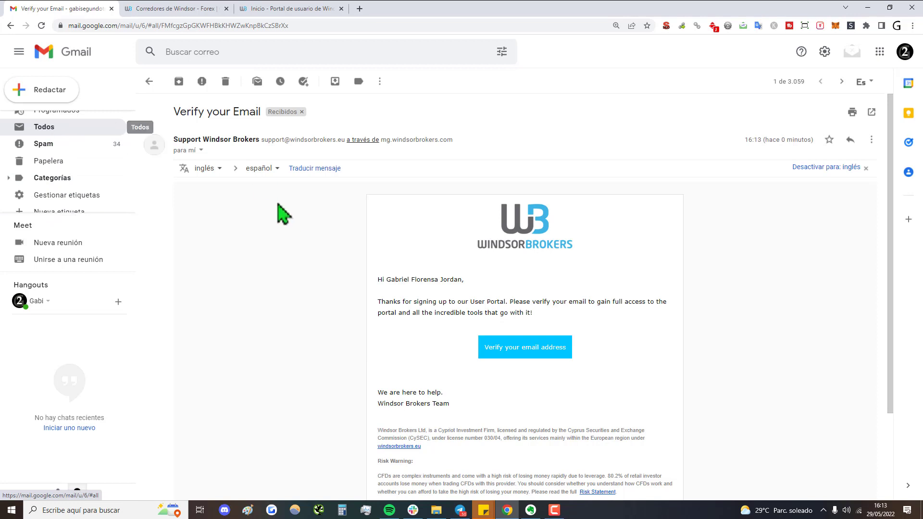
pyautogui.scroll(-1, 337, 231)
pyautogui.scroll(1, 289, 202)
pyautogui.moveTo(174, 140); pyautogui.dragTo(278, 303)
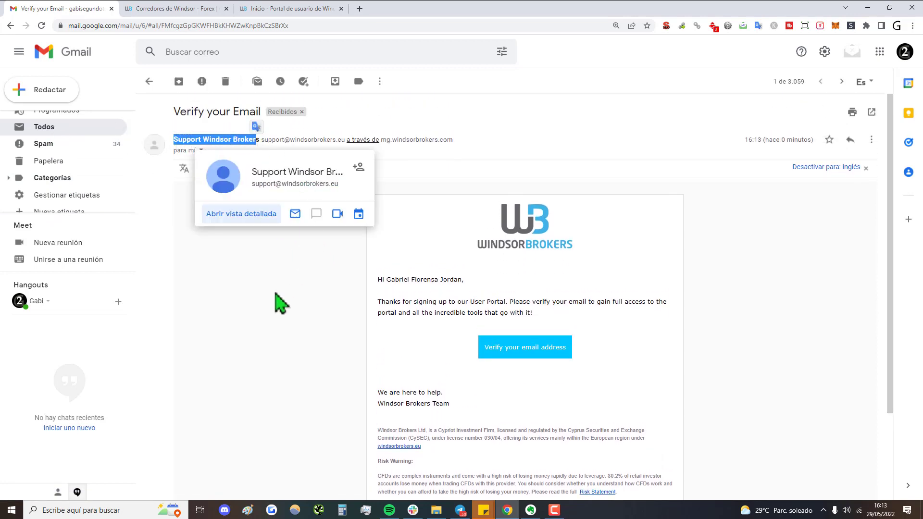
pyautogui.scroll(-2, 476, 291)
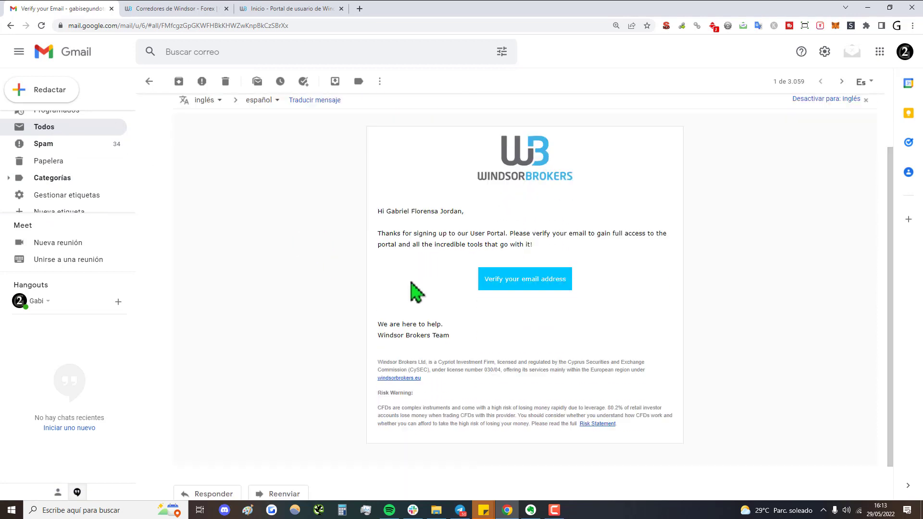
pyautogui.click(545, 260)
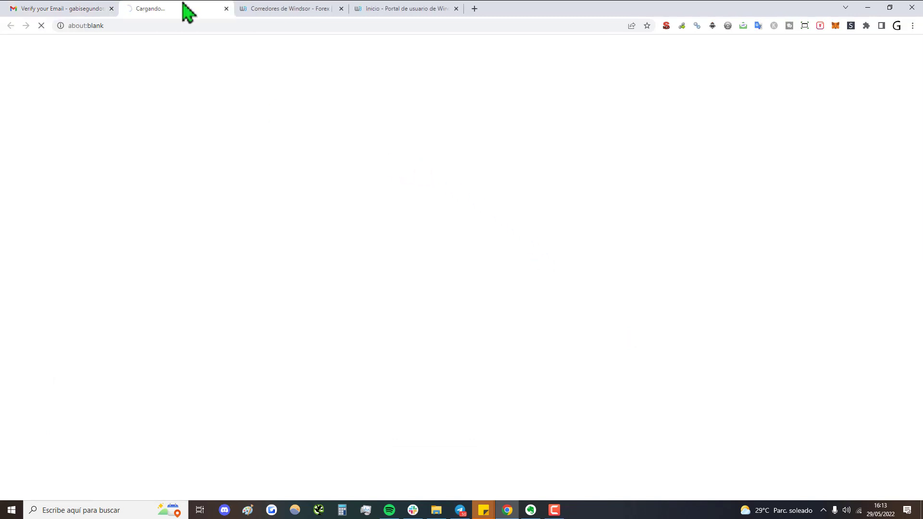
pyautogui.moveTo(181, 10); pyautogui.dragTo(419, 9)
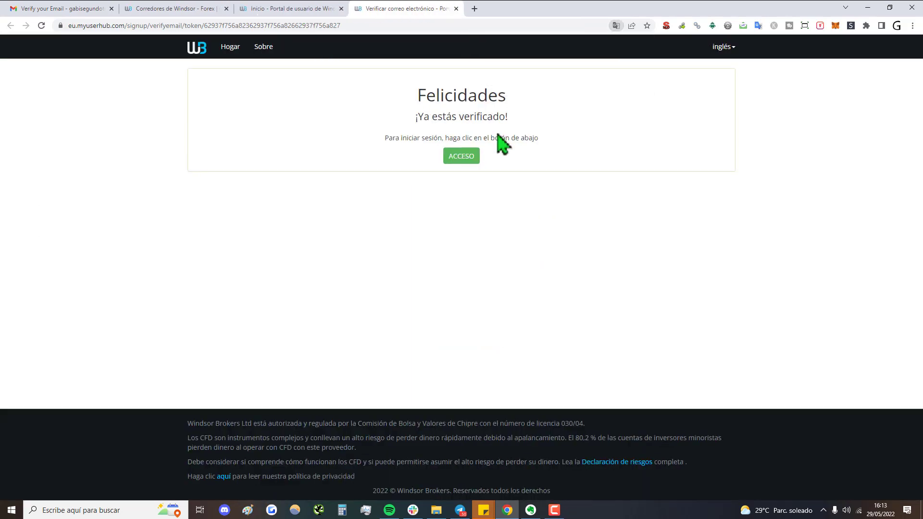
# Step: Enter the user portal from the verification page, show it in its original English and open the profile completion form
pyautogui.click(464, 159)
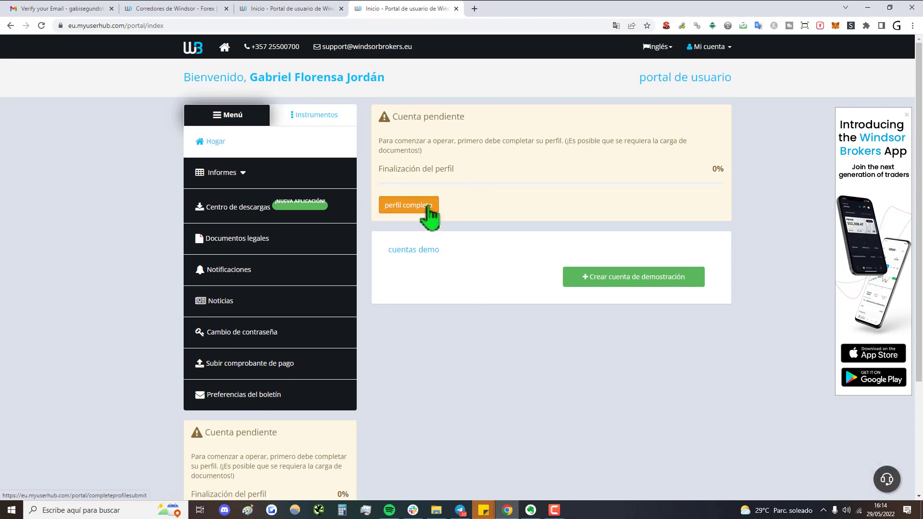
pyautogui.click(616, 25)
pyautogui.click(495, 44)
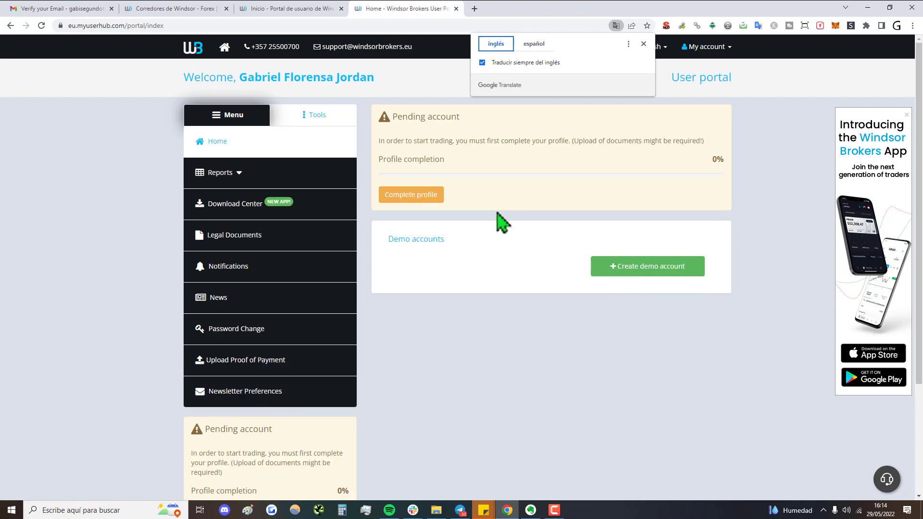
pyautogui.click(412, 197)
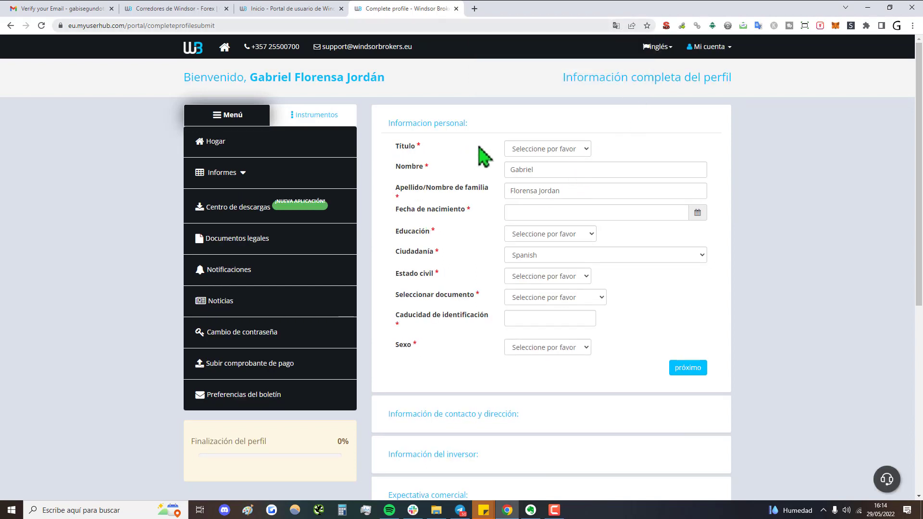
# Step: Set the title to Señor and the education to Educación Secundaria, keeping Spanish as the citizenship
pyautogui.click(522, 150)
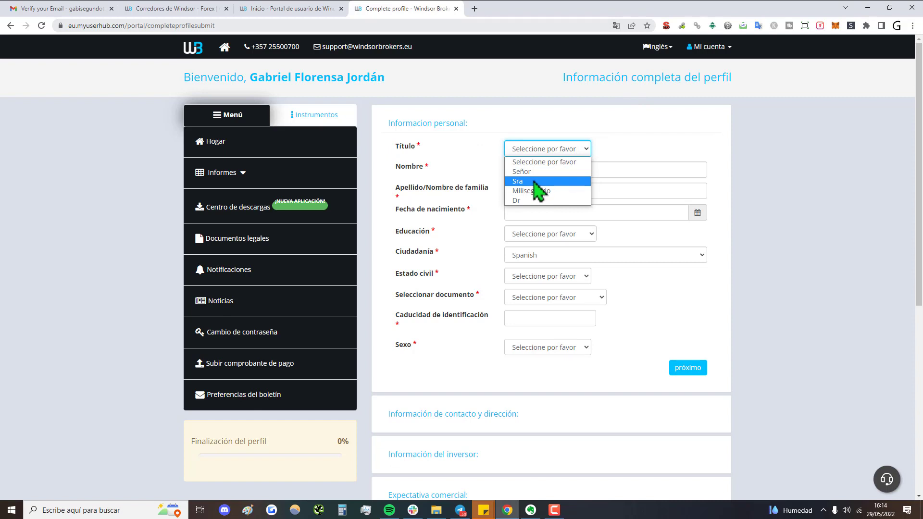
pyautogui.click(535, 173)
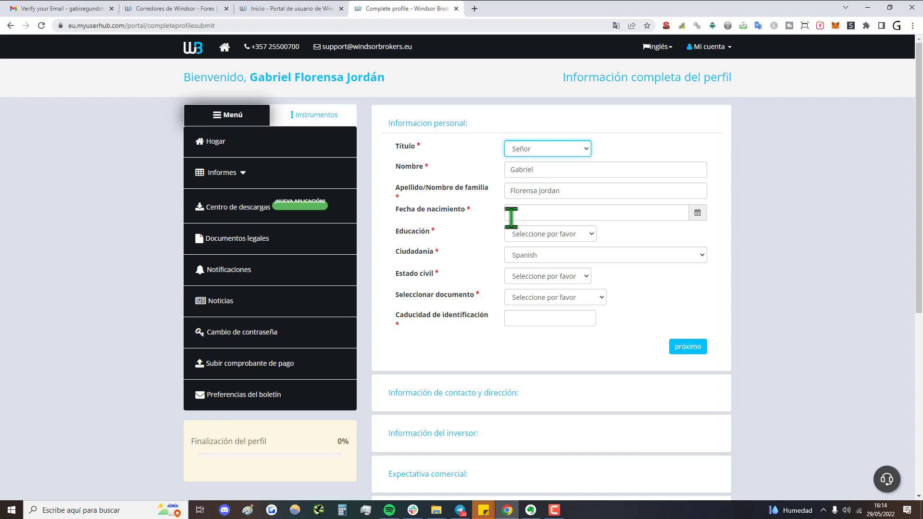
pyautogui.click(537, 237)
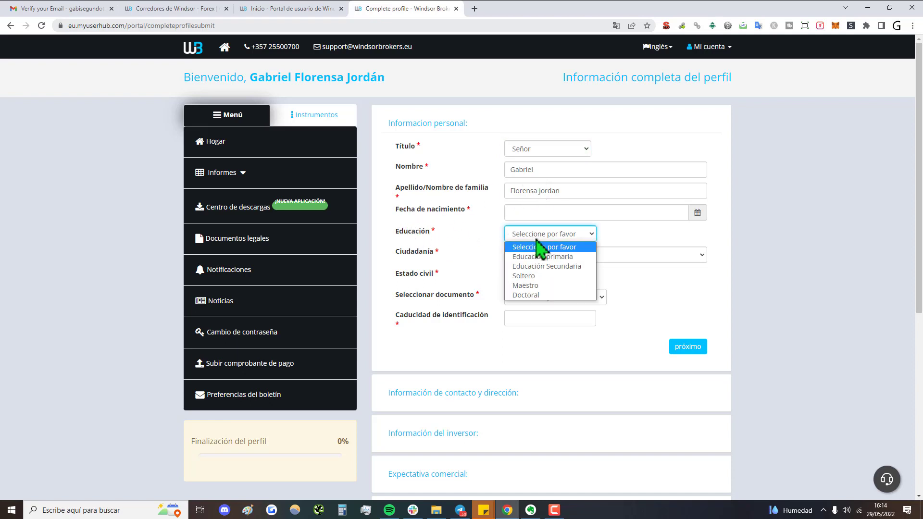
pyautogui.click(567, 268)
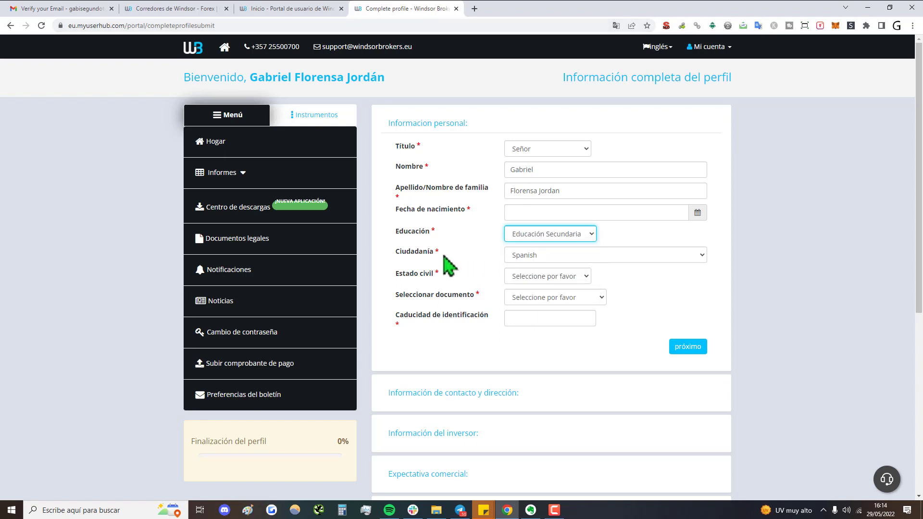
pyautogui.click(542, 257)
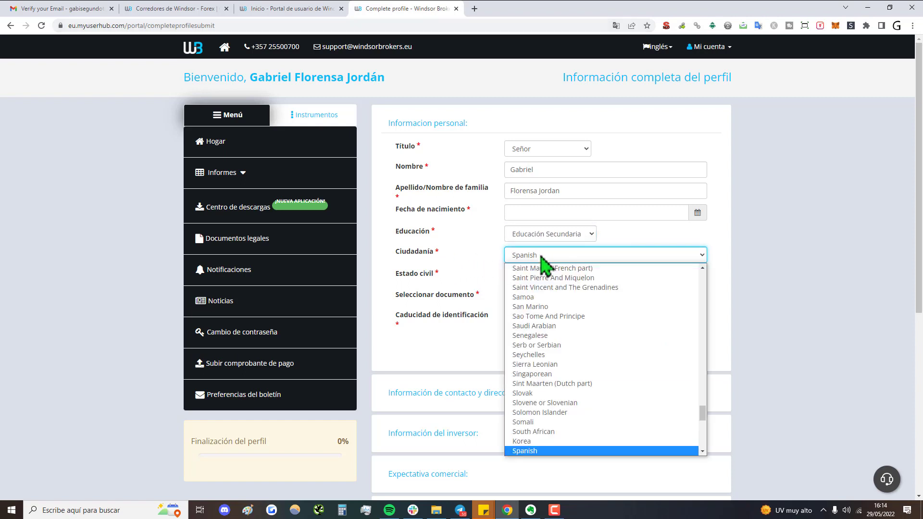
pyautogui.click(541, 260)
pyautogui.scroll(-1, 488, 281)
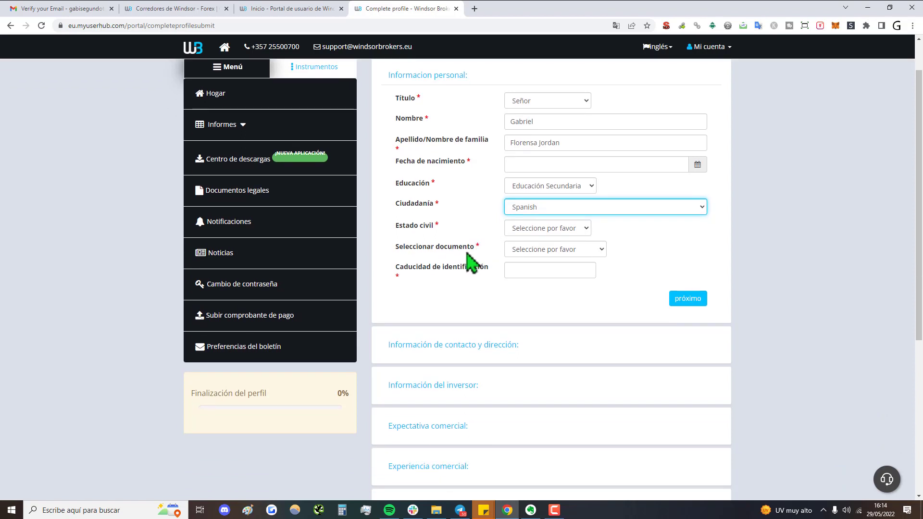
# Step: Review the marital status options and choose Número de identificación as the identity document type
pyautogui.click(532, 228)
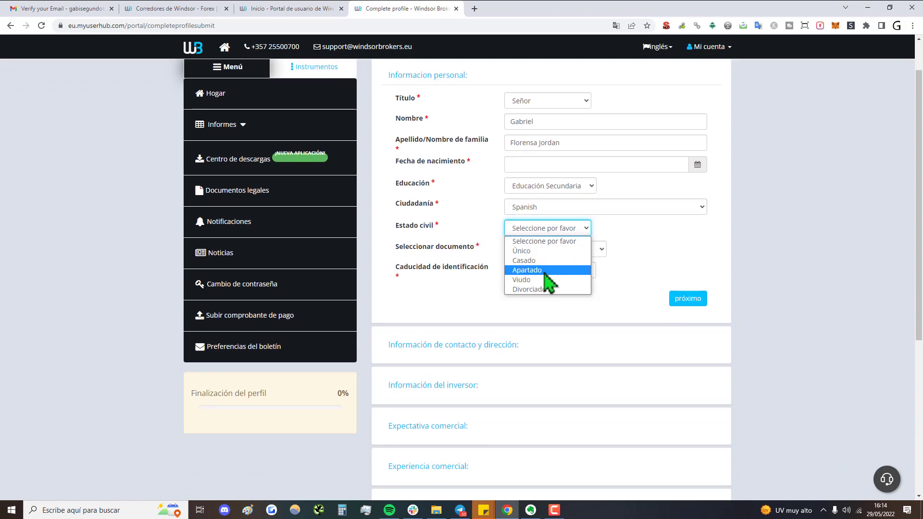
pyautogui.click(476, 267)
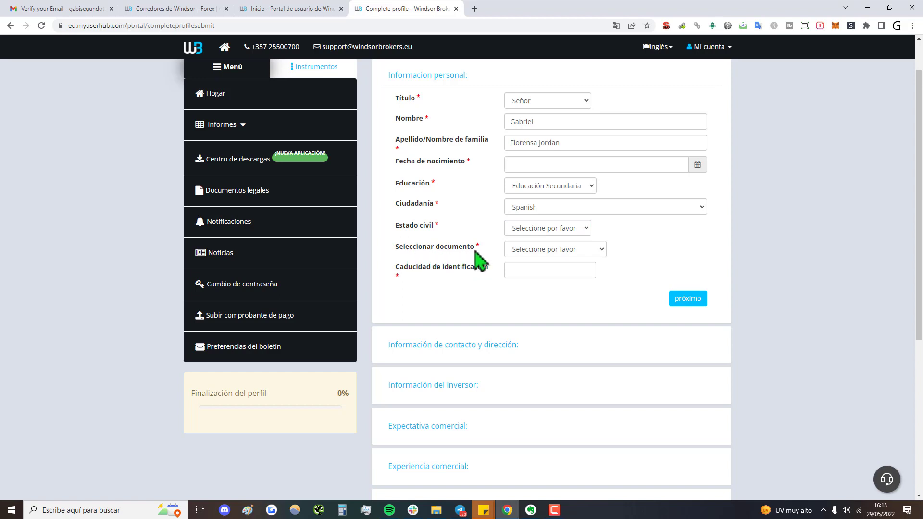
pyautogui.click(534, 249)
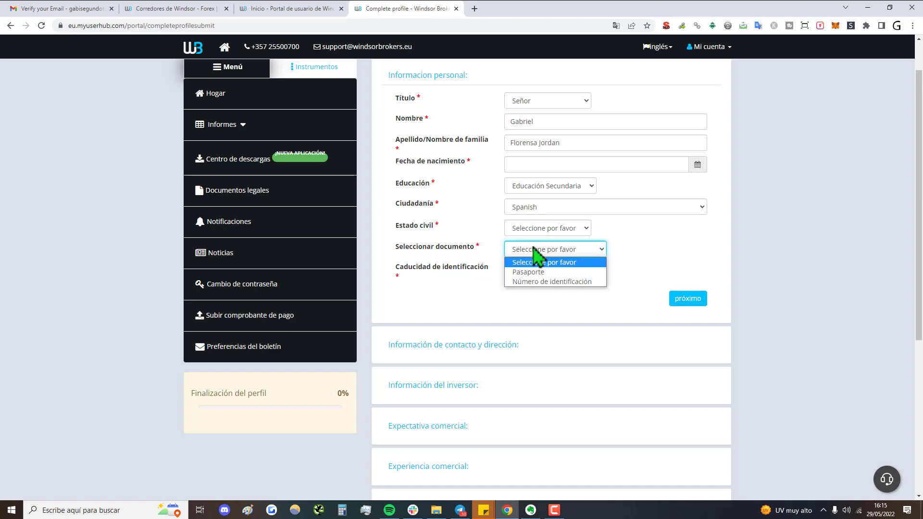
pyautogui.click(552, 283)
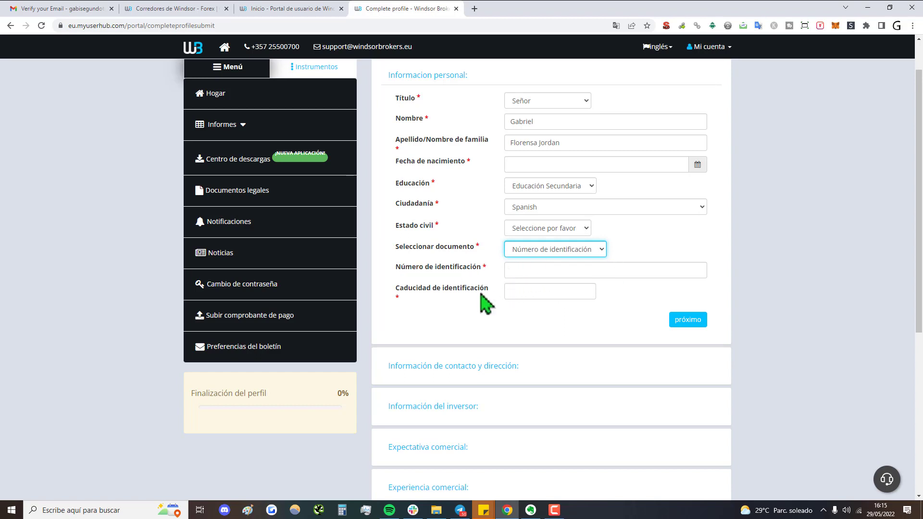
# Step: Check the identification expiry date field, complete the remaining personal details and proceed to the contact and address section
pyautogui.click(545, 292)
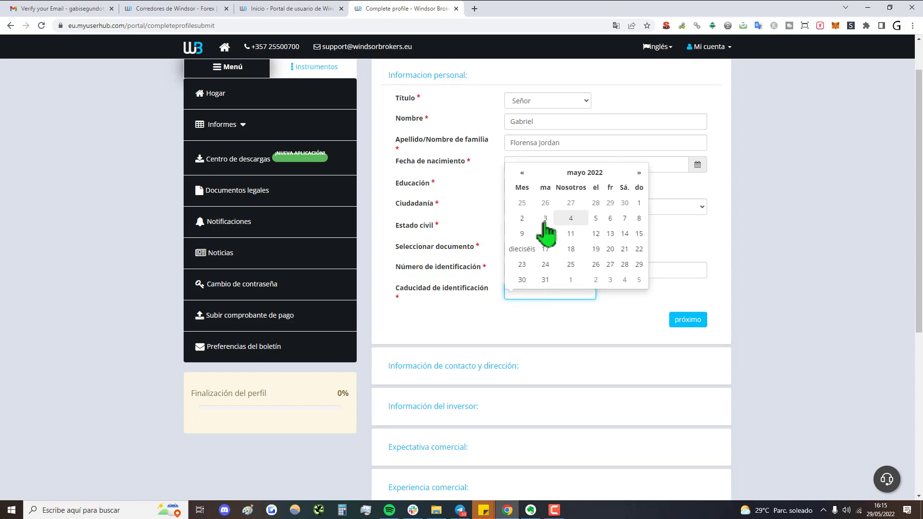
pyautogui.click(476, 306)
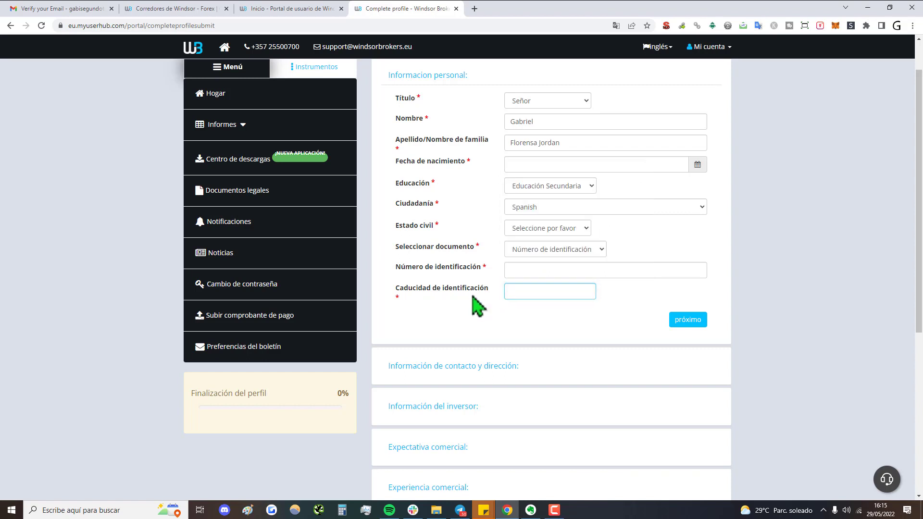
pyautogui.scroll(1, 478, 305)
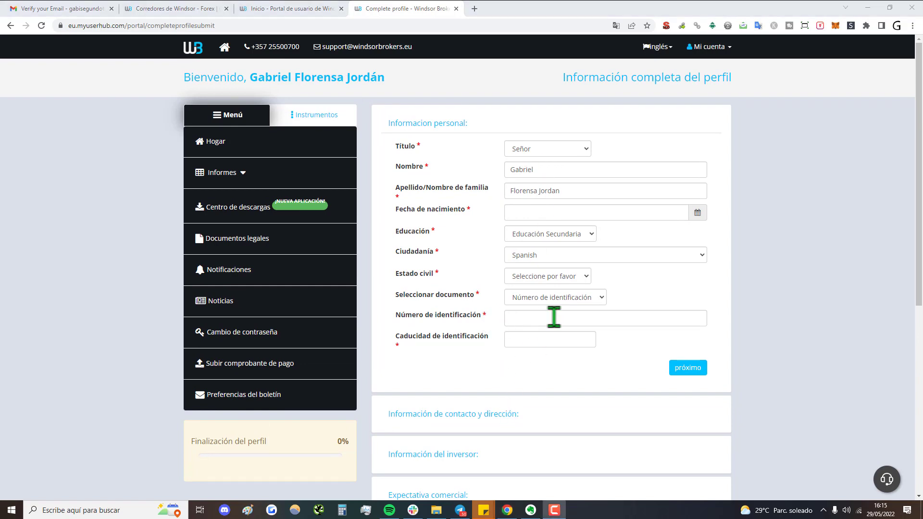
pyautogui.click(695, 375)
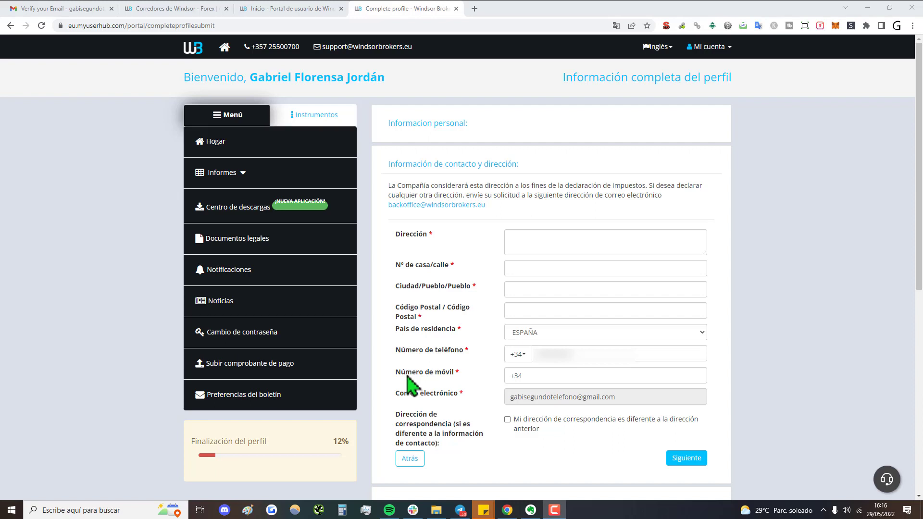
# Step: Complete the contact and address section, keeping ESPAÑA as the country of residence, and proceed to the investor information
pyautogui.click(522, 375)
pyautogui.write('+34')
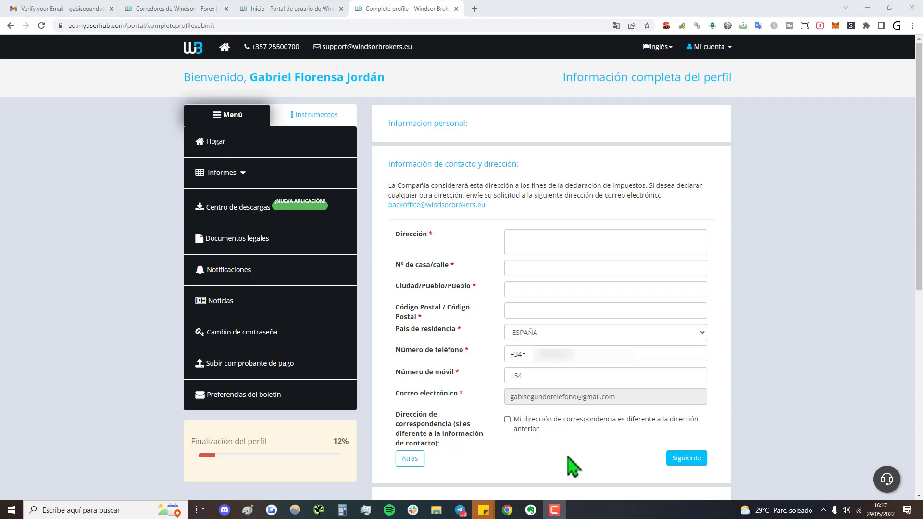
pyautogui.click(686, 457)
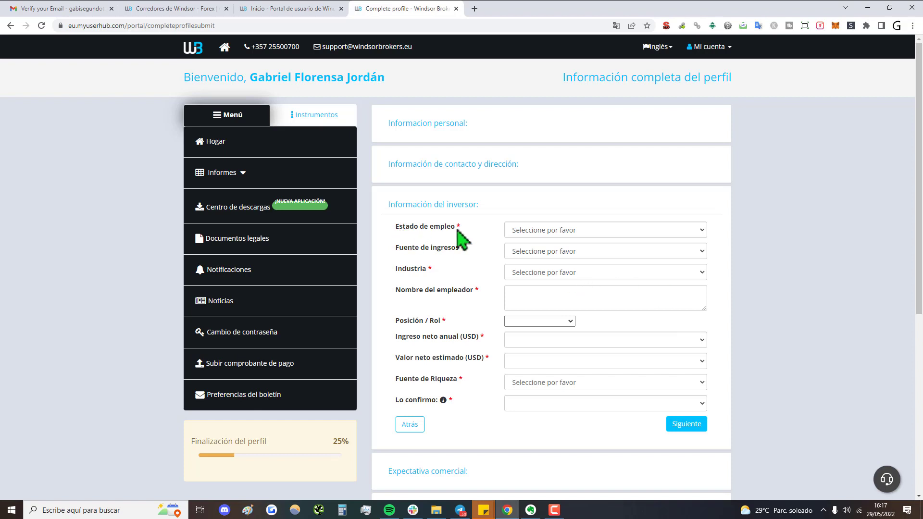
# Step: Review the income and wealth source options and complete the investor information section
pyautogui.click(564, 255)
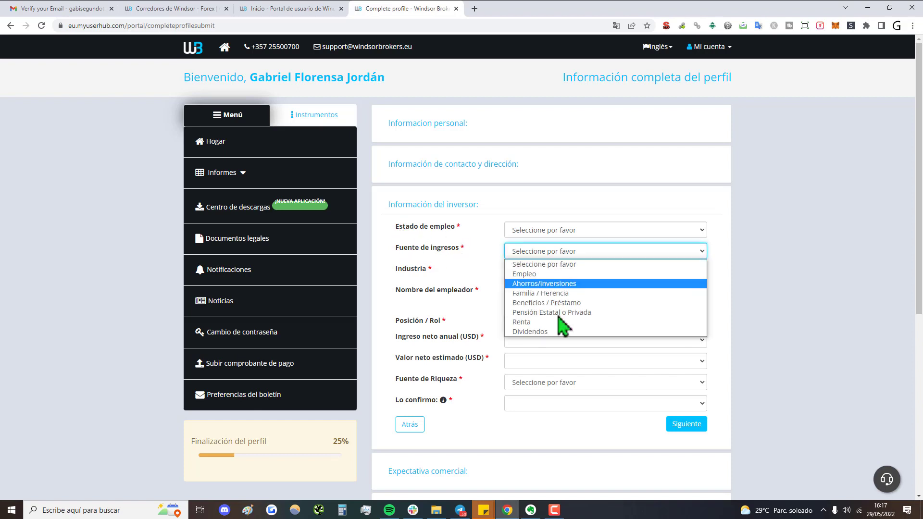
pyautogui.click(545, 382)
pyautogui.click(773, 367)
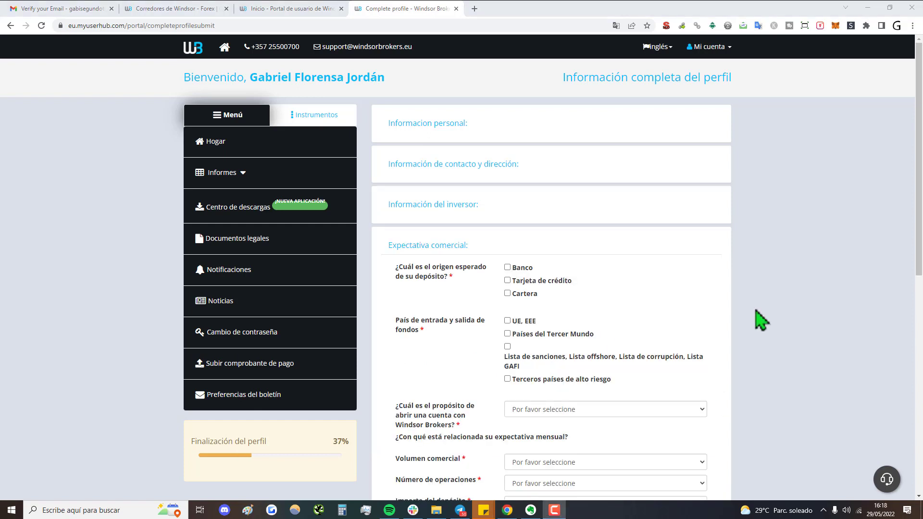
# Step: Review the trading expectation questions on deposit origin, account purpose, monthly activity and risk tolerance, and complete the section
pyautogui.scroll(-1, 762, 321)
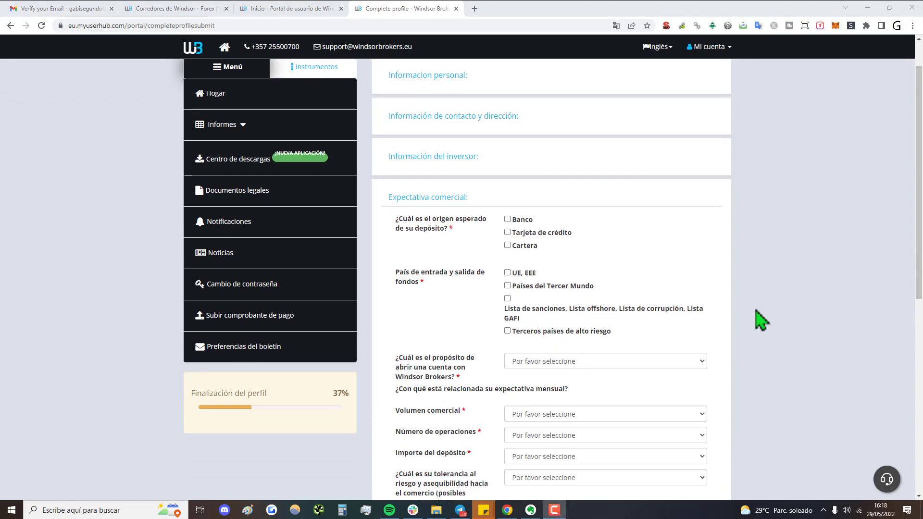
pyautogui.scroll(-2, 762, 321)
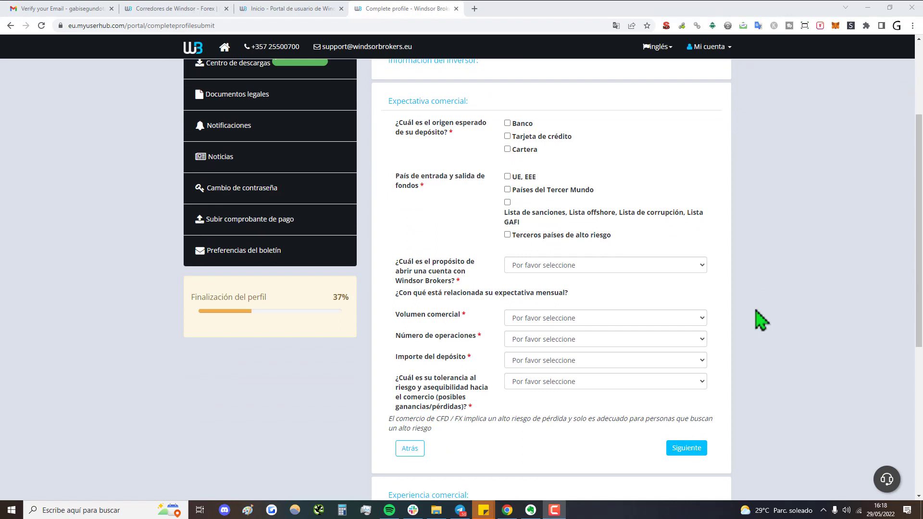
pyautogui.scroll(1, 762, 321)
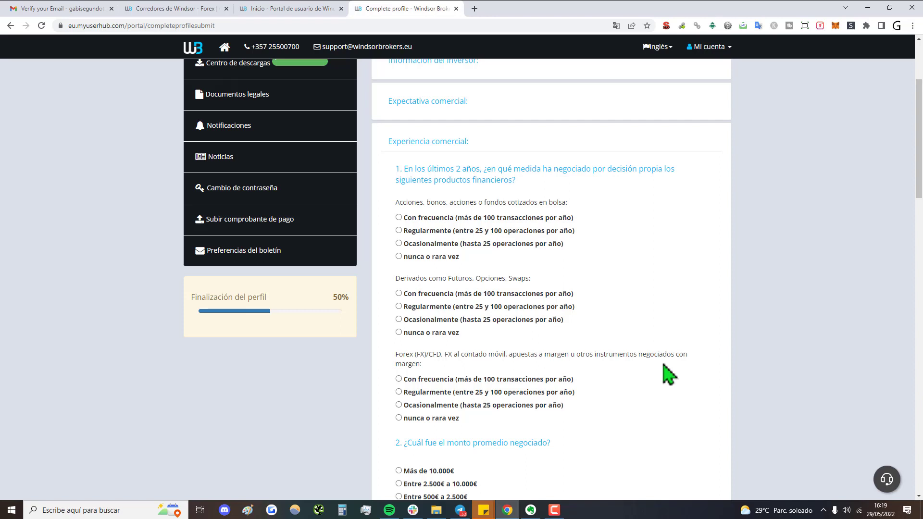
# Step: Read through the ten trading experience and knowledge questions and complete the section
pyautogui.scroll(-3, 626, 358)
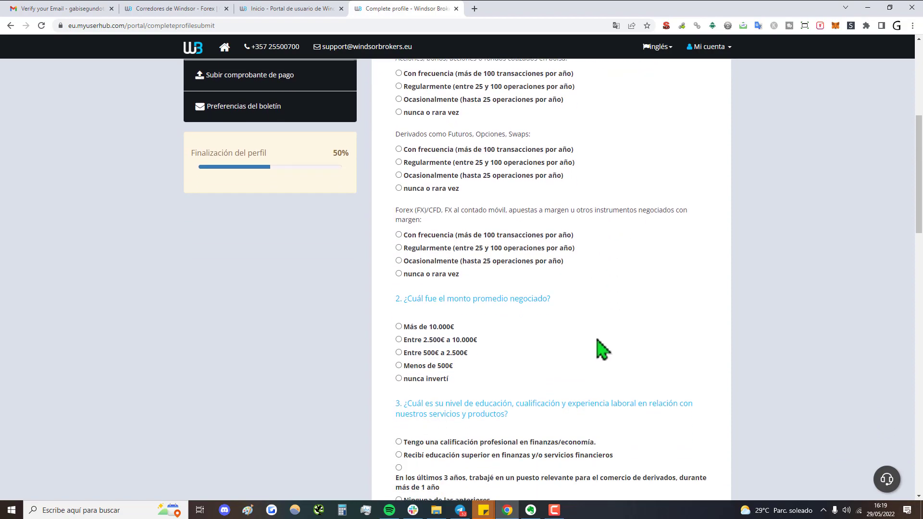
pyautogui.scroll(-8, 601, 349)
pyautogui.scroll(11, 575, 325)
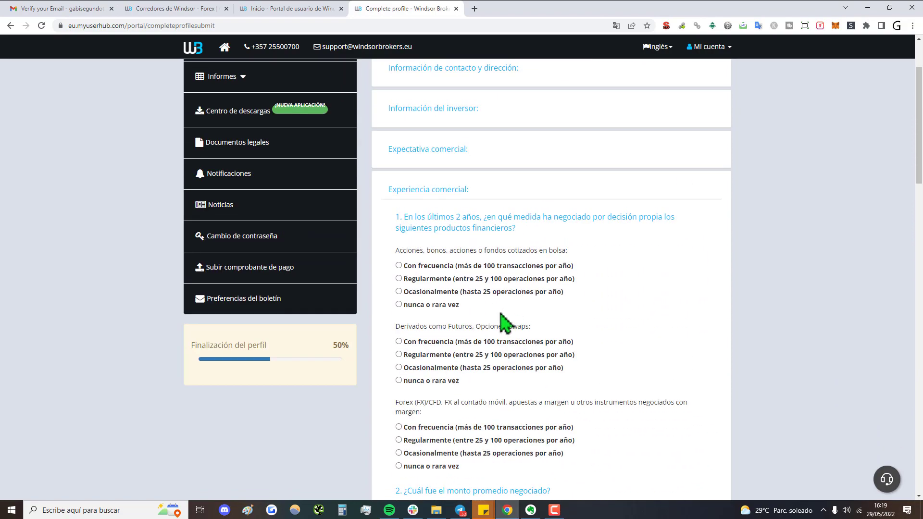
pyautogui.scroll(-10, 505, 322)
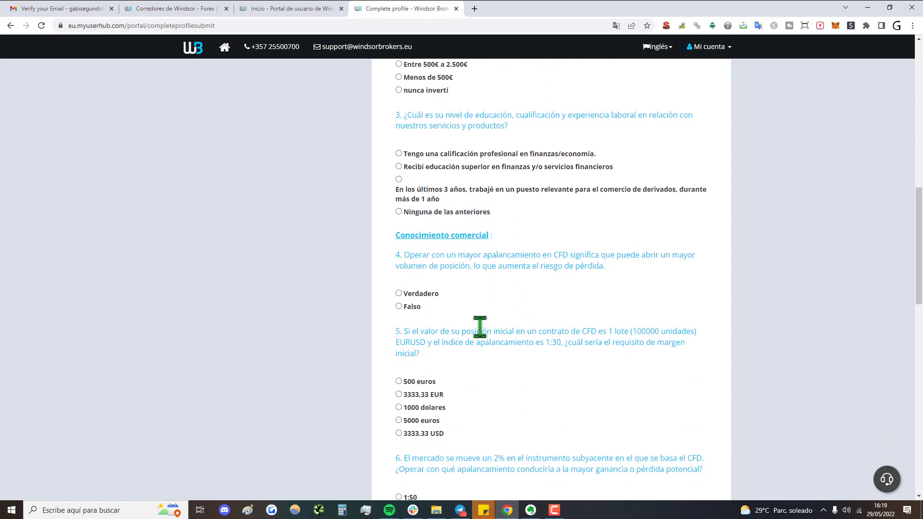
pyautogui.scroll(-2, 480, 327)
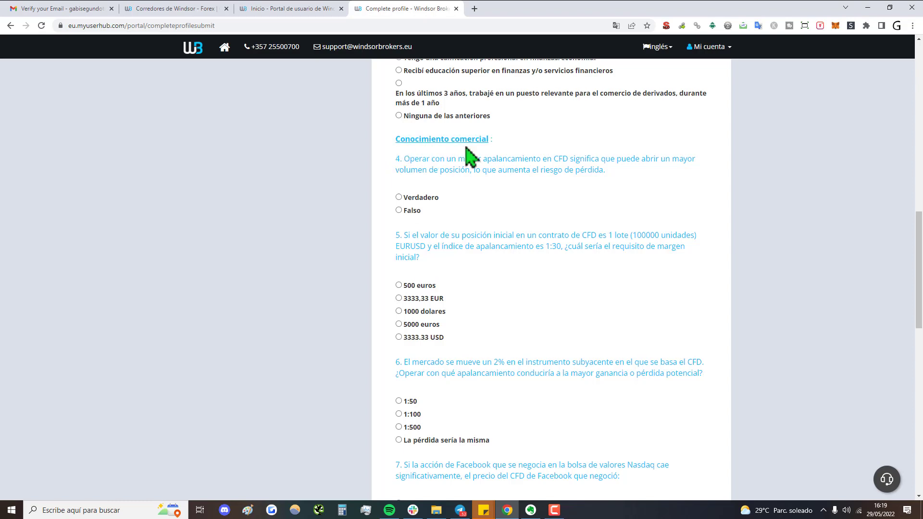
pyautogui.scroll(-6, 534, 243)
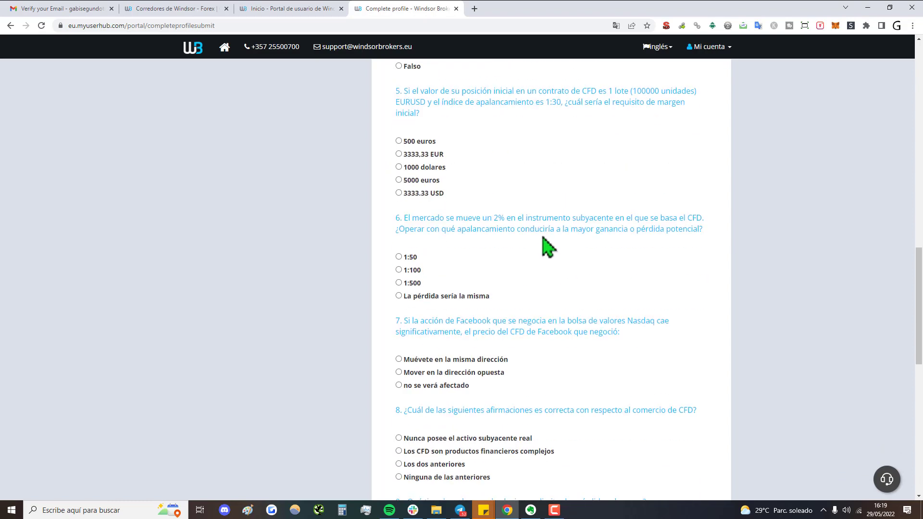
pyautogui.scroll(-7, 557, 234)
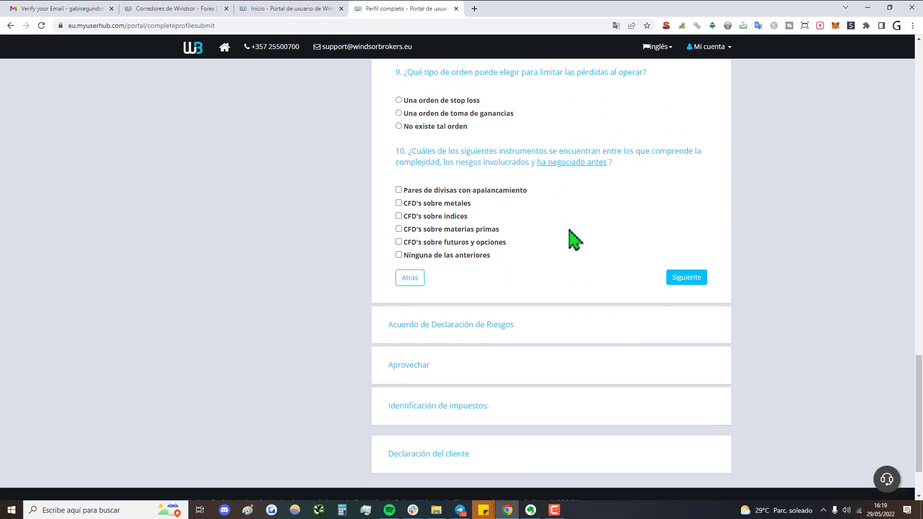
pyautogui.scroll(12, 574, 235)
pyautogui.scroll(9, 575, 234)
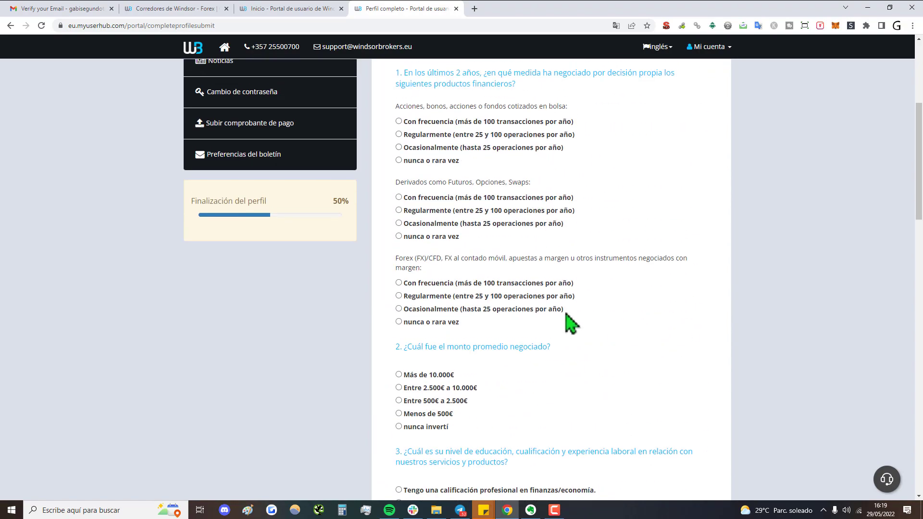
pyautogui.scroll(-5, 572, 320)
pyautogui.scroll(-15, 697, 336)
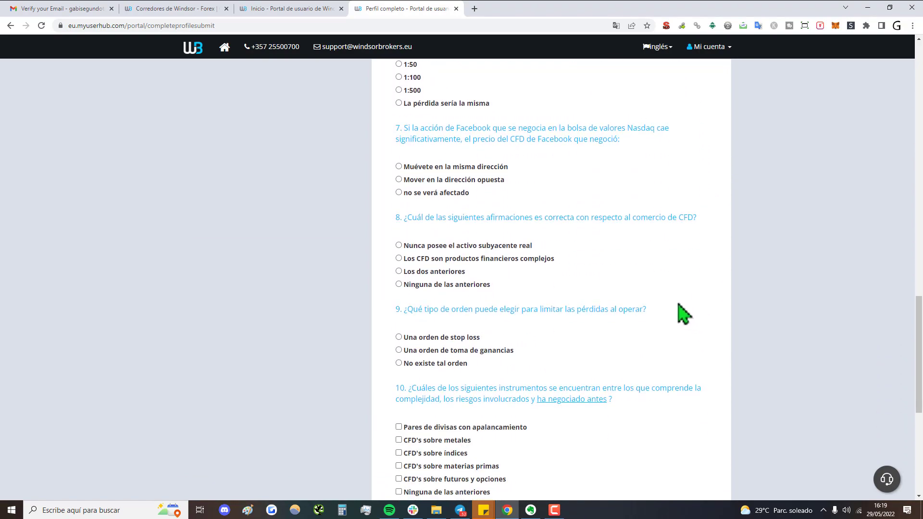
pyautogui.scroll(13, 599, 318)
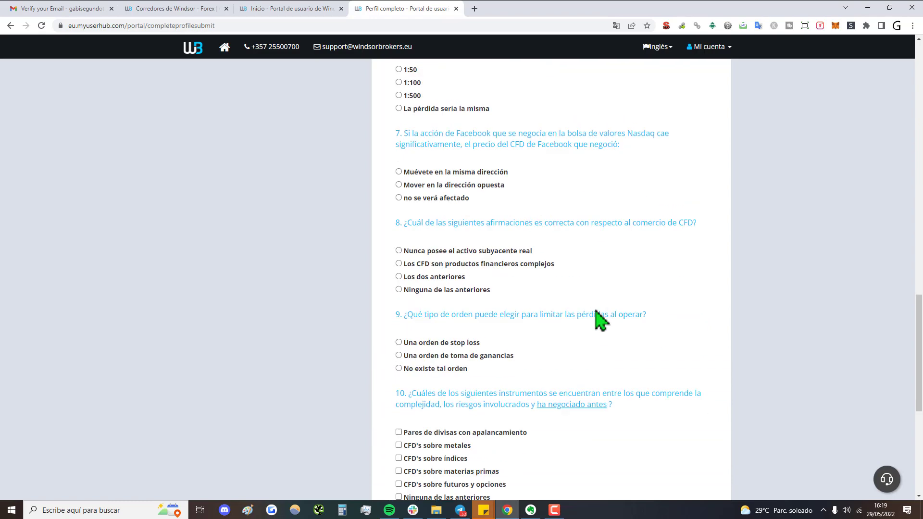
pyautogui.scroll(8, 598, 296)
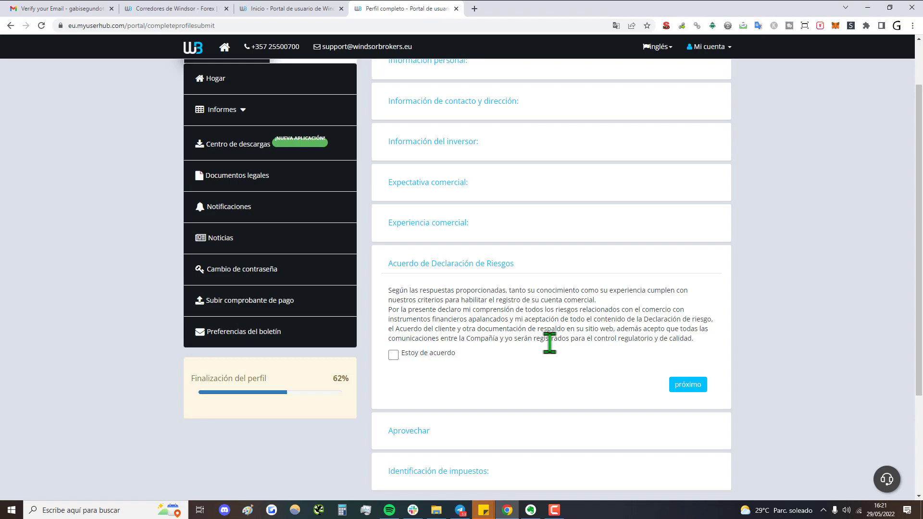
# Step: Agree to the risk declaration and continue with 1:10 as the account leverage
pyautogui.click(431, 356)
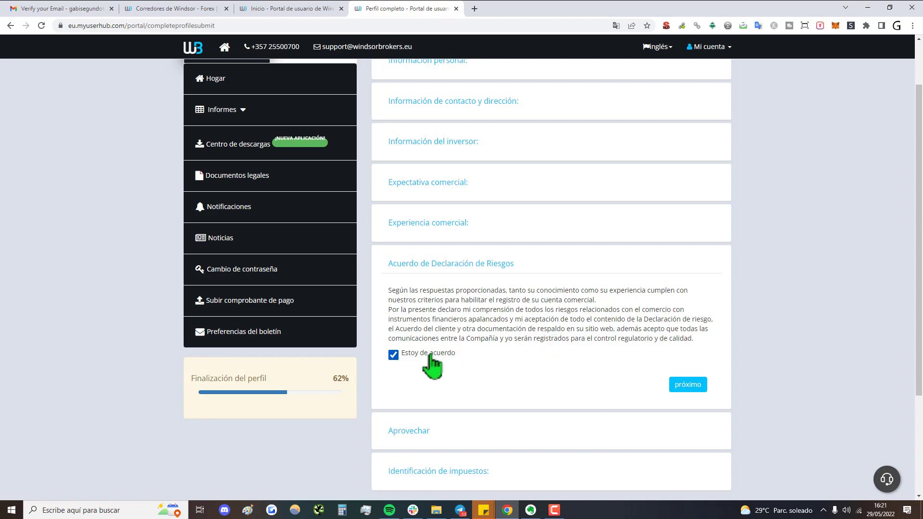
pyautogui.click(690, 387)
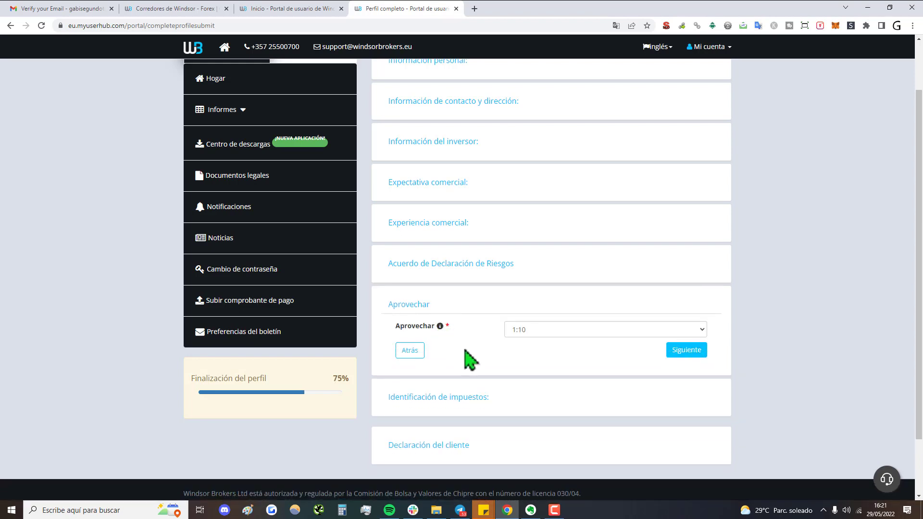
pyautogui.click(528, 329)
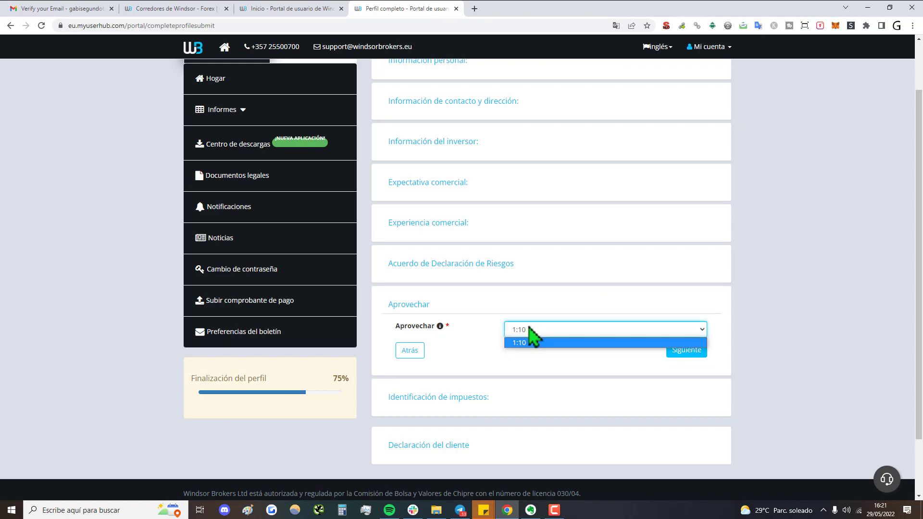
pyautogui.click(528, 328)
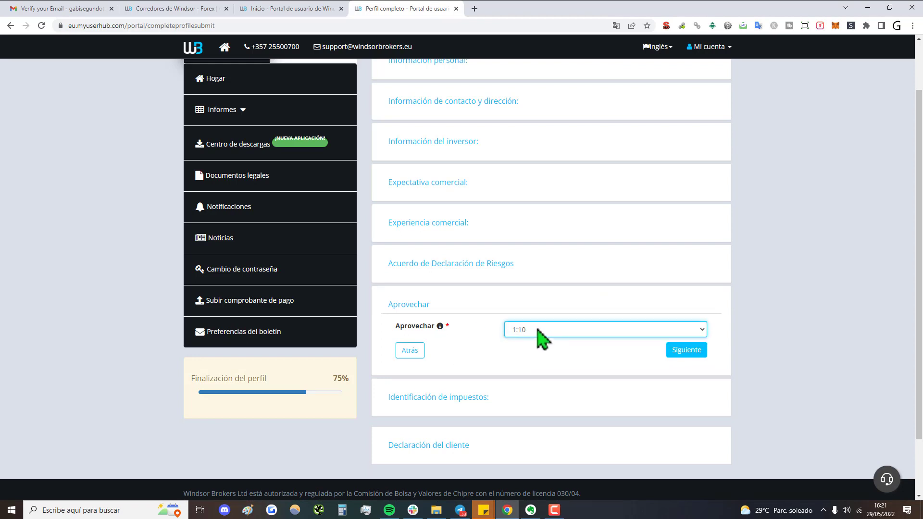
pyautogui.click(685, 352)
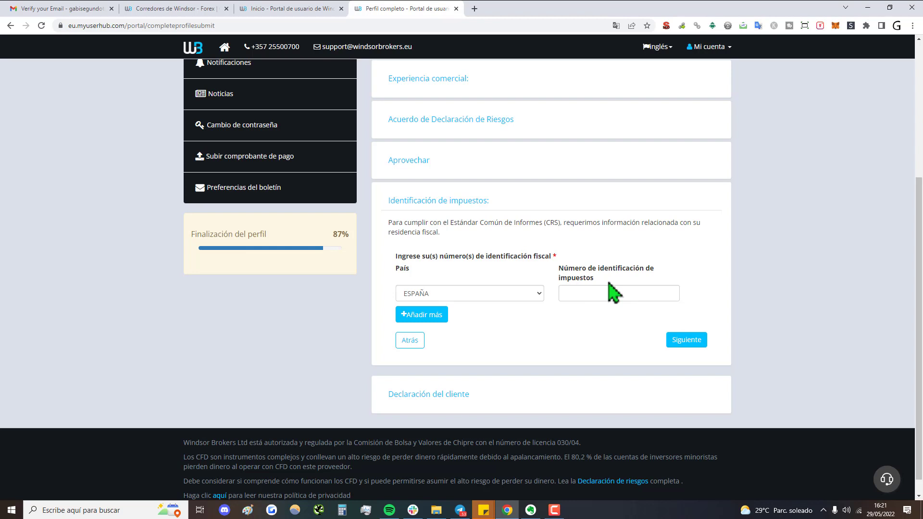
# Step: Review the tax residence countries, keep ESPAÑA and complete the tax identification section
pyautogui.click(541, 295)
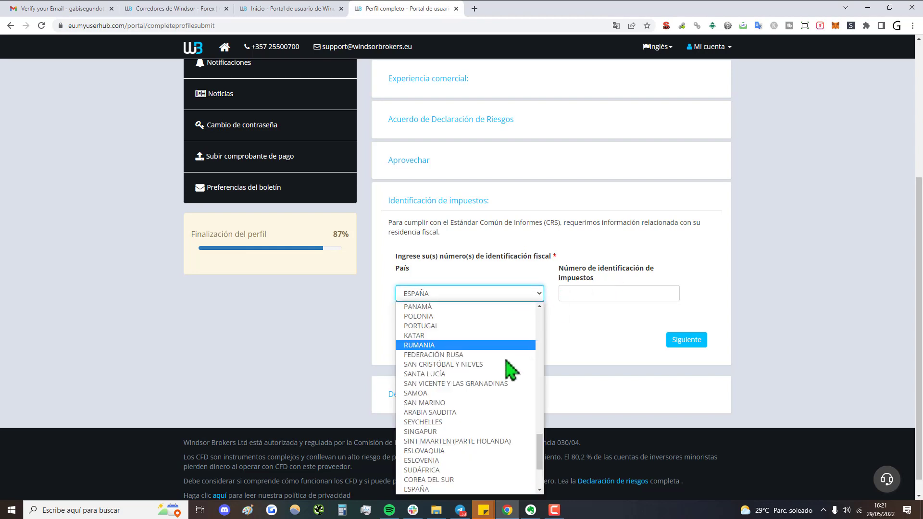
pyautogui.click(598, 327)
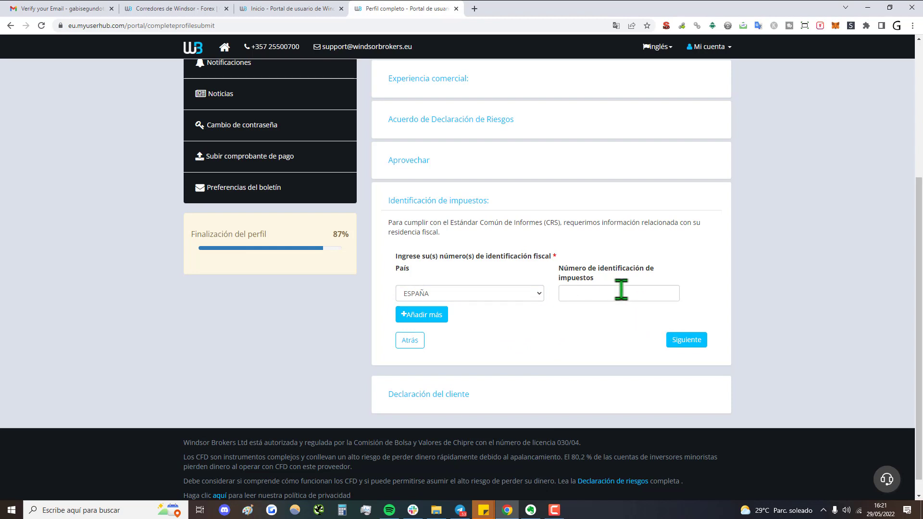
pyautogui.click(618, 393)
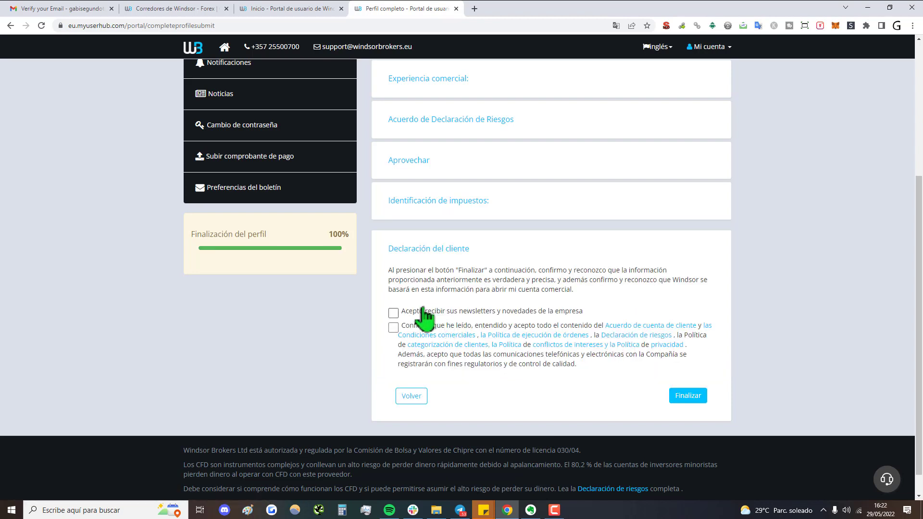
# Step: Accept the client agreement and policies without subscribing to newsletters, and finalize the profile
pyautogui.click(393, 328)
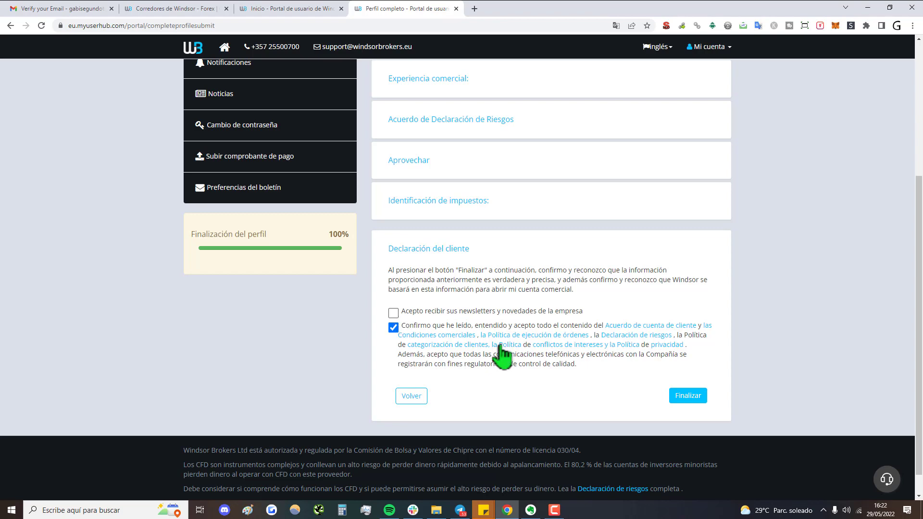
pyautogui.click(687, 397)
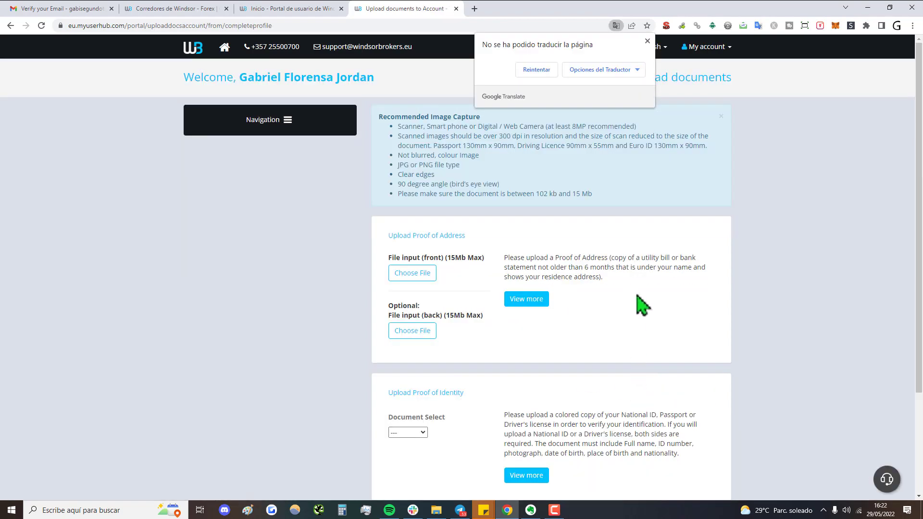
pyautogui.click(648, 41)
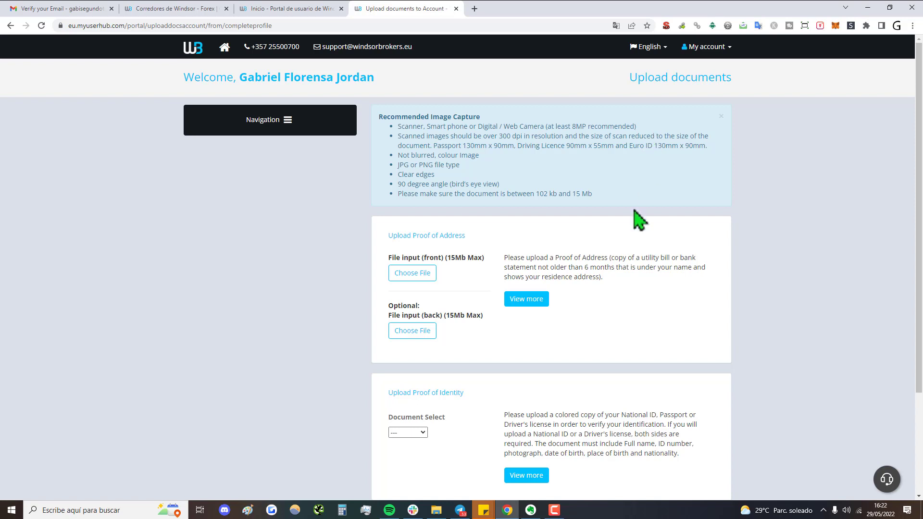
# Step: Check the 6-month age limit for the proof of address and upload a PDF as its front file
pyautogui.scroll(-2, 631, 214)
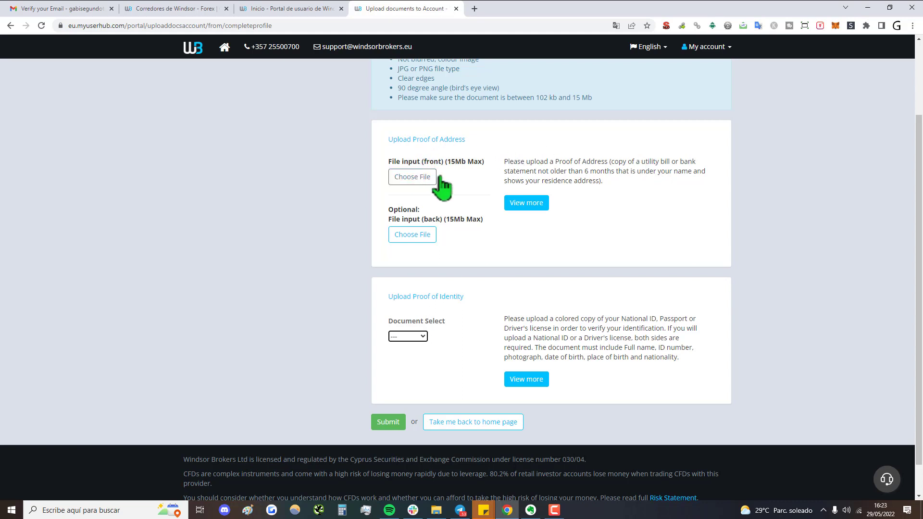
pyautogui.click(589, 172)
pyautogui.moveTo(589, 172); pyautogui.dragTo(613, 172)
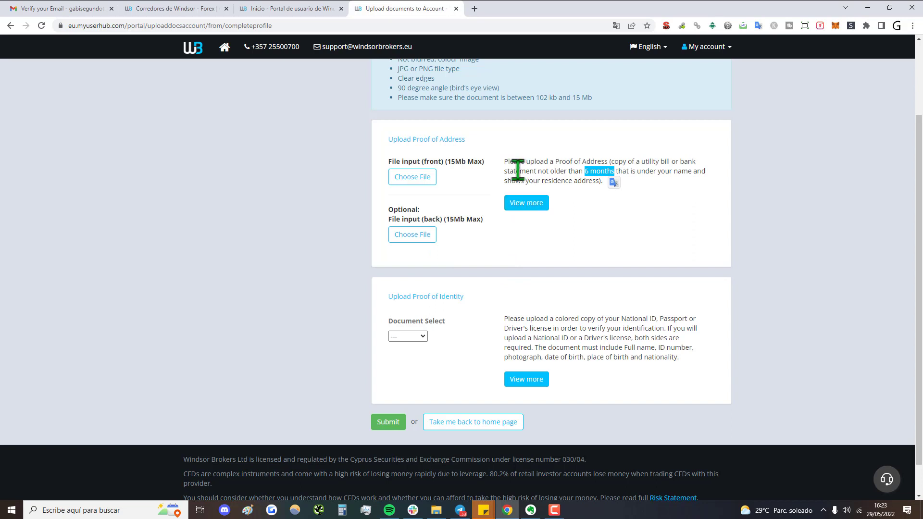
pyautogui.moveTo(523, 171); pyautogui.dragTo(527, 172)
# Step: Choose ID as the proof of identity, upload its front and back images and submit the documents
pyautogui.click(417, 380)
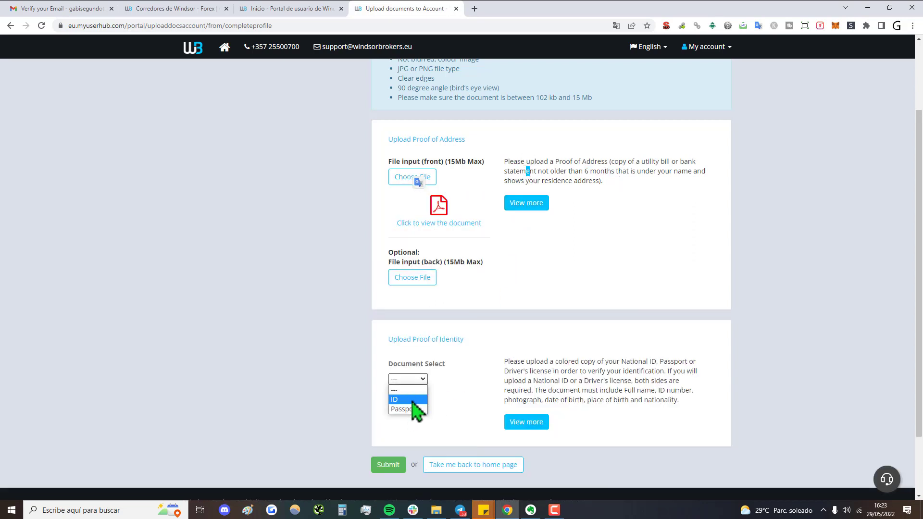
pyautogui.click(413, 401)
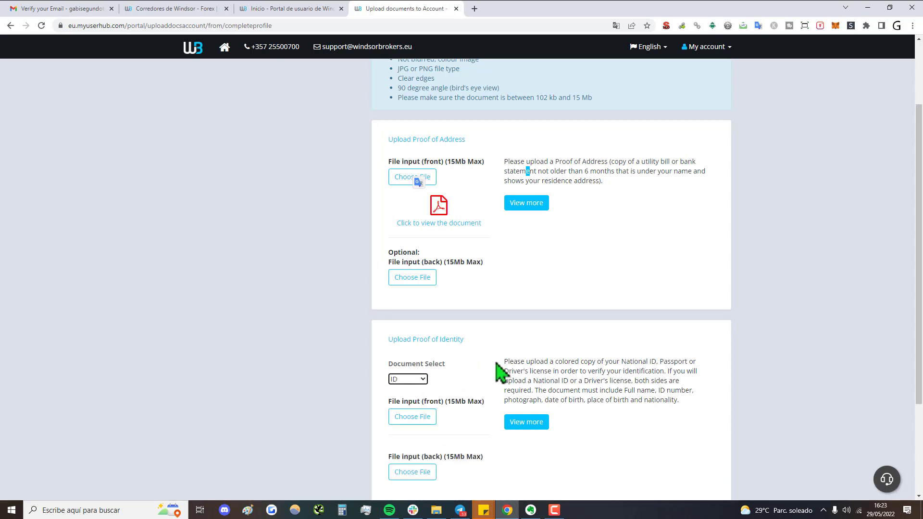
pyautogui.scroll(-1, 497, 385)
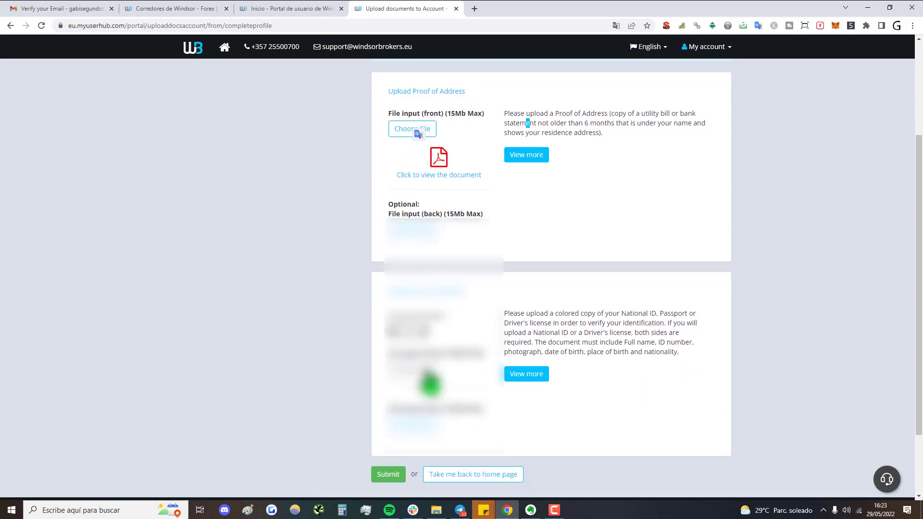
pyautogui.scroll(-3, 552, 330)
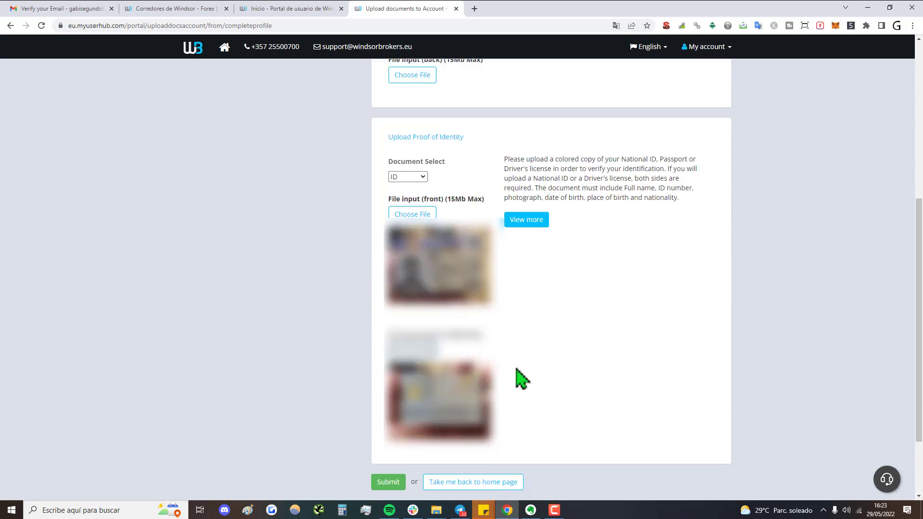
pyautogui.click(389, 482)
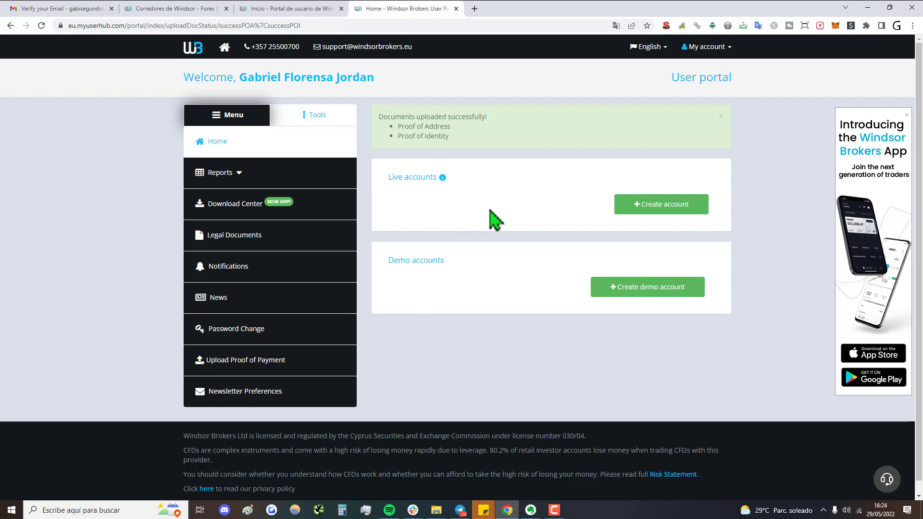
# Step: Open the new live account form, review the available account currencies and return to the user portal home
pyautogui.click(683, 211)
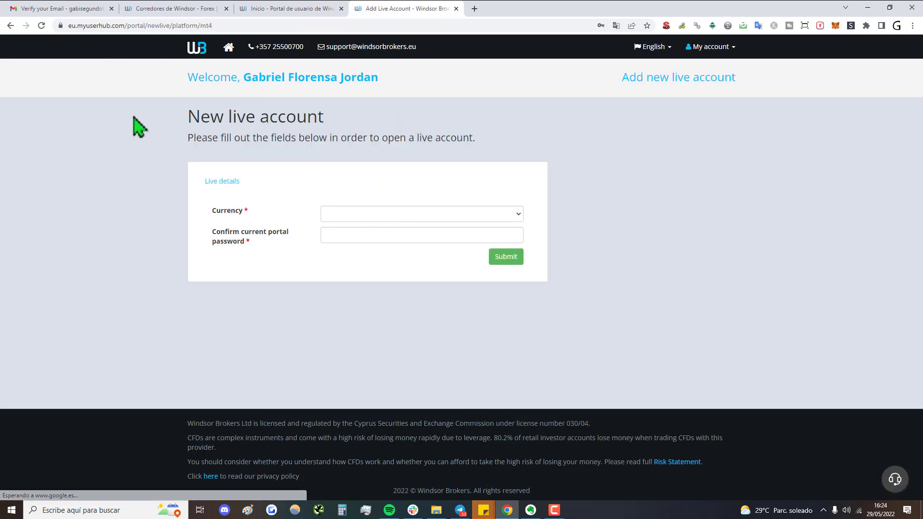
pyautogui.click(363, 217)
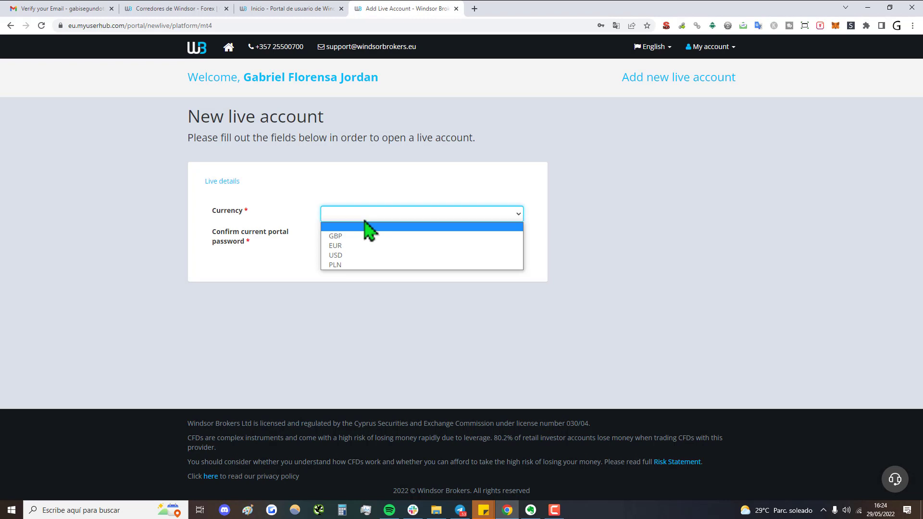
pyautogui.click(272, 264)
pyautogui.click(11, 26)
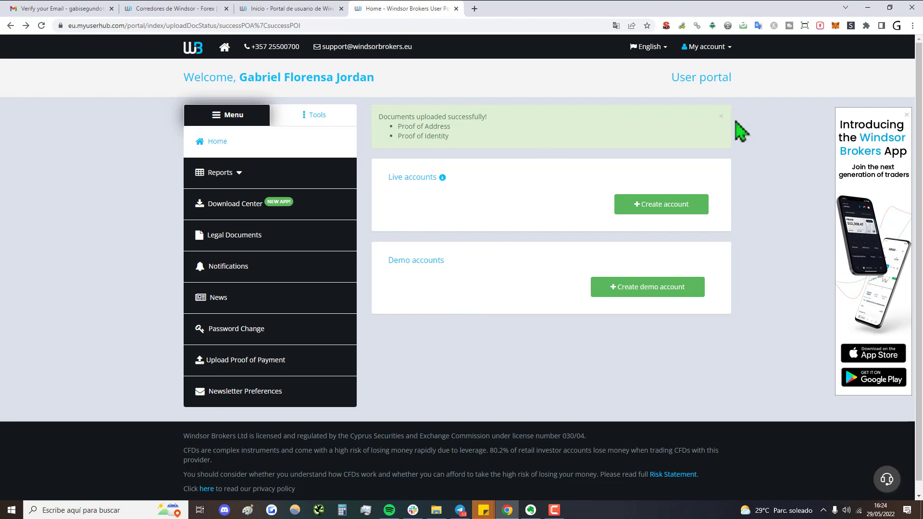
# Step: Dismiss the document upload notice and switch to the earlier user portal page
pyautogui.click(721, 117)
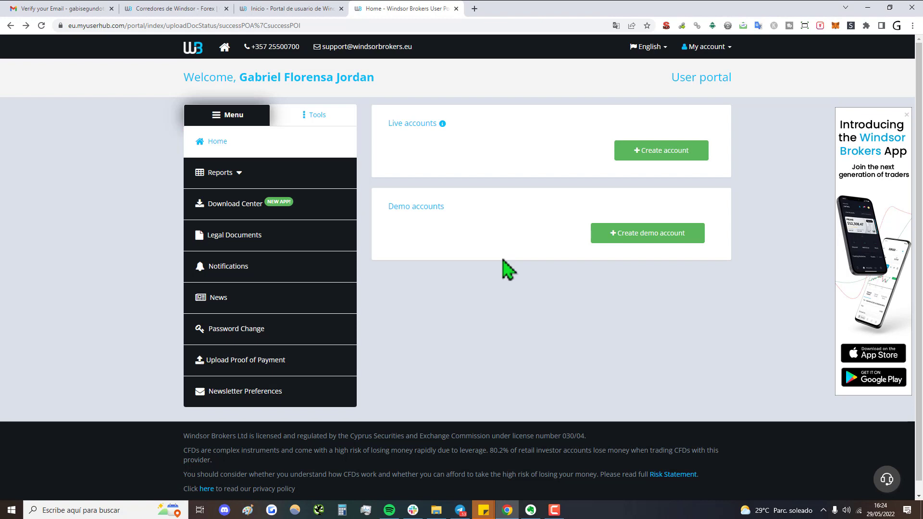
pyautogui.click(293, 8)
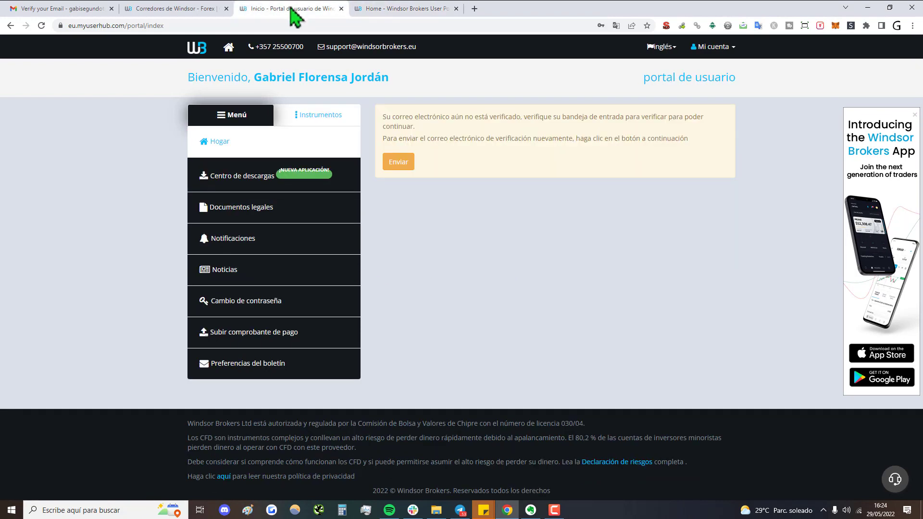